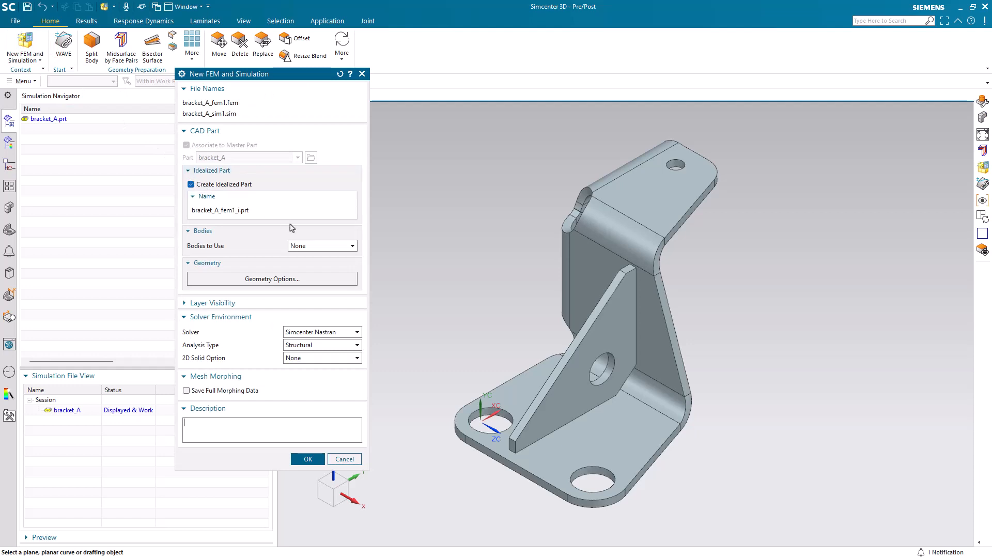
Include points in the CAD geometry options and create the FEM and simulation files for bracket_A with an idealized part
click(312, 279)
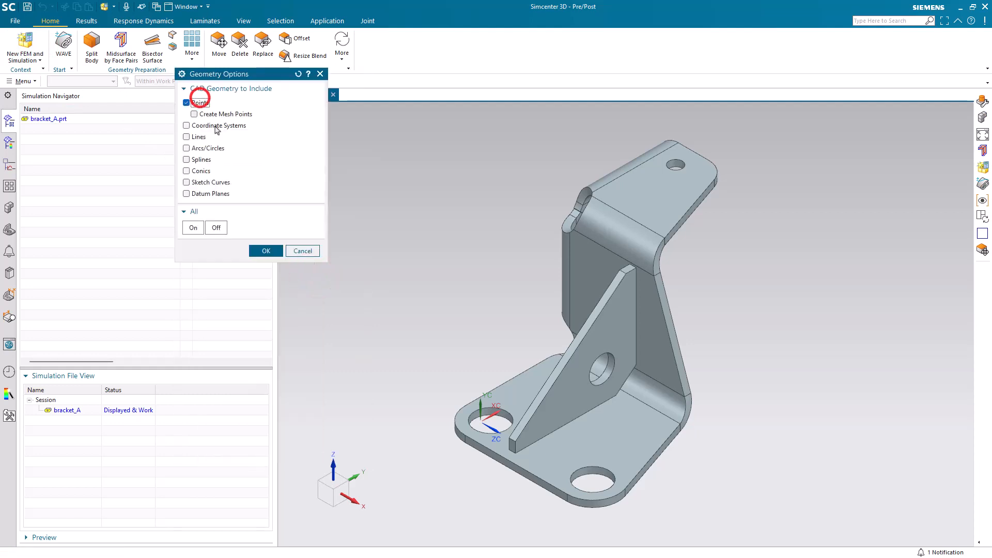
click(266, 250)
click(303, 459)
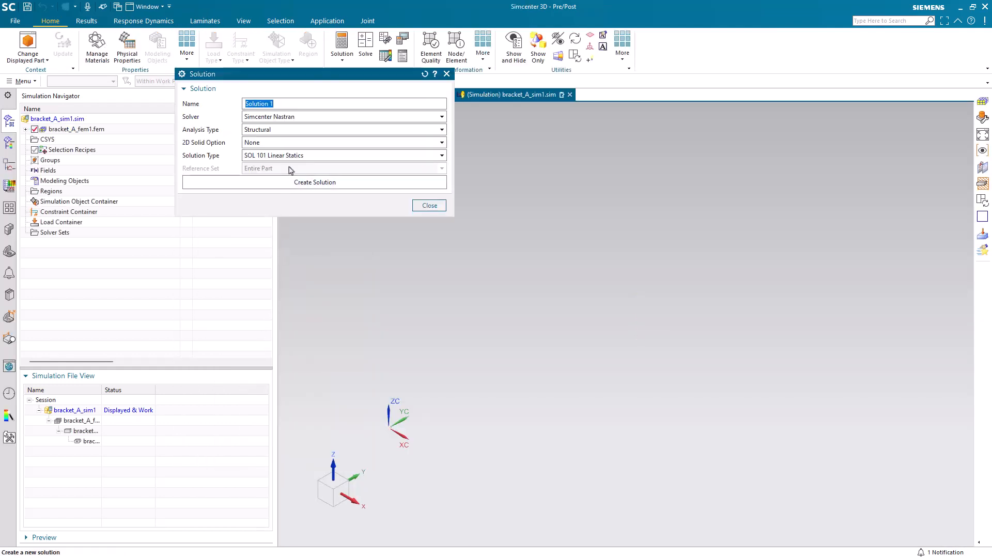
Create a Simcenter Nastran structural solution named 101 with the SOL 101 Linear Statics type
click(301, 183)
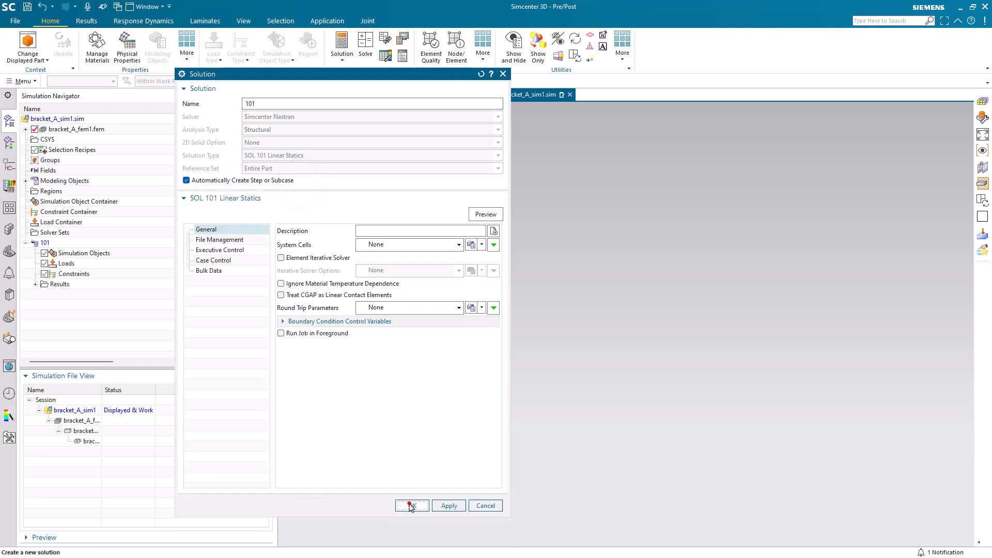
click(411, 505)
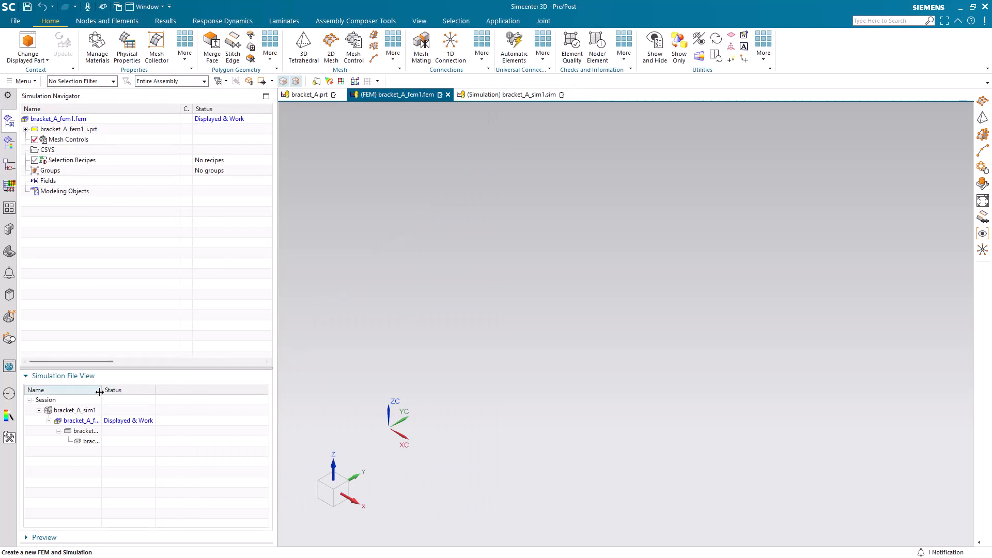
Display the idealized part bracket_A_fem1_i and dismiss the idealized part warning
drag(98, 392, 119, 392)
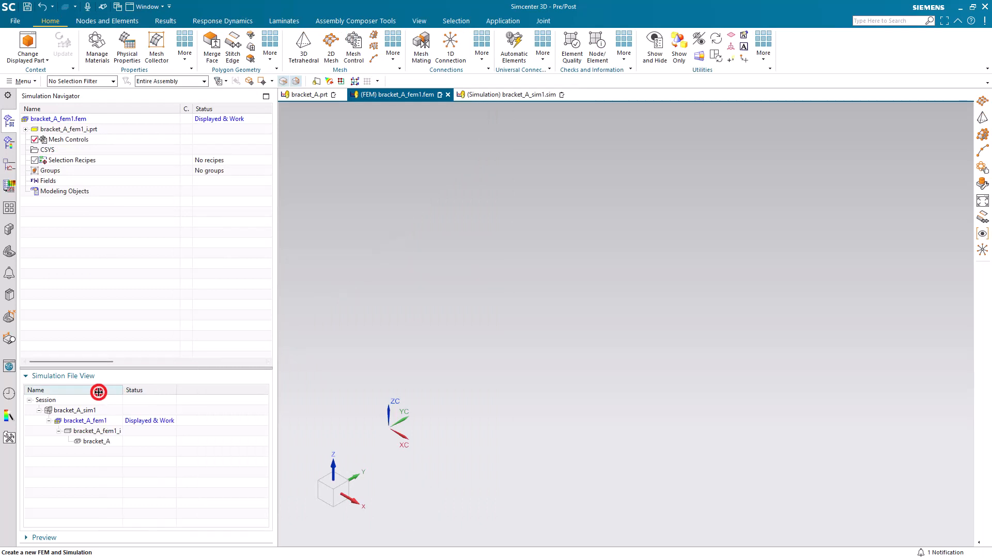
double_click(102, 431)
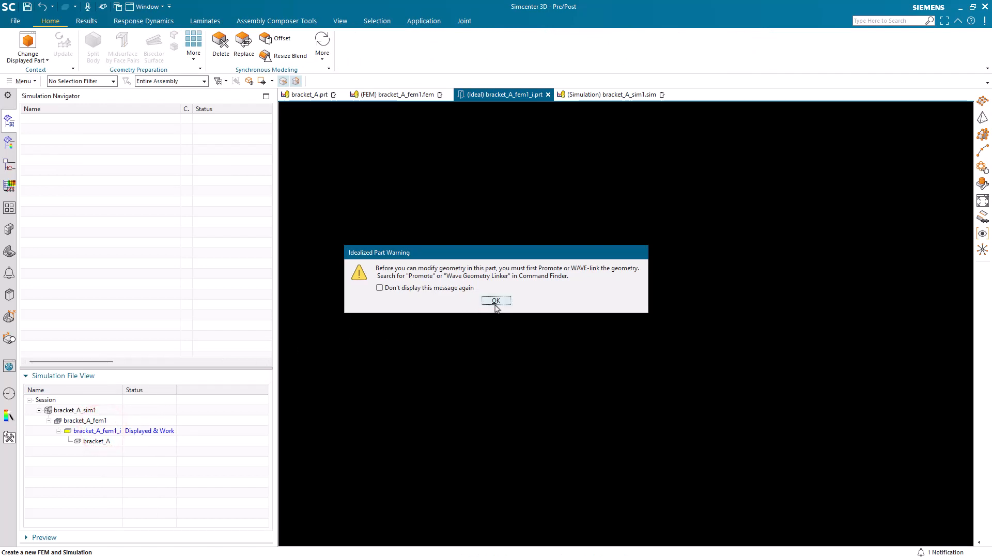
click(496, 301)
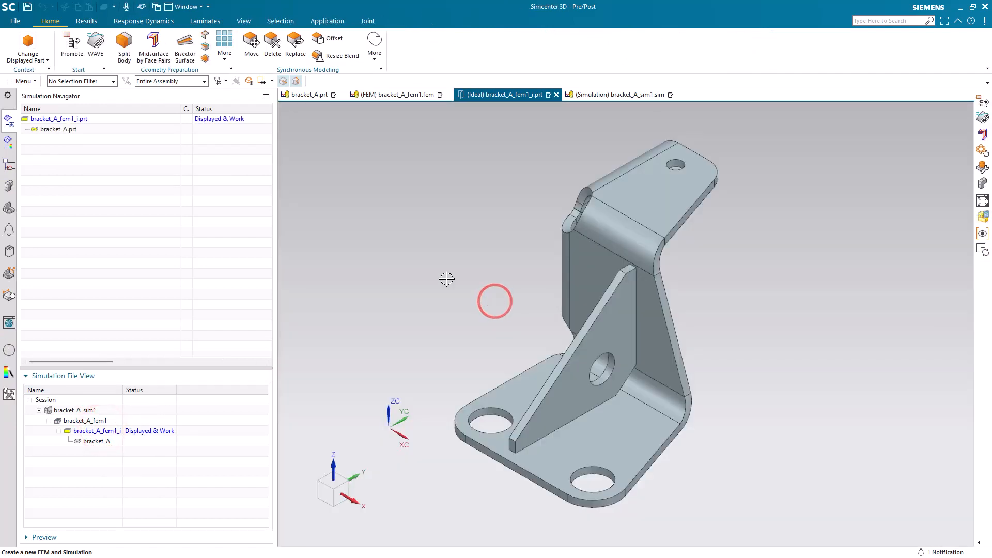
Promote both the bent bracket body and the triangular rib body into the idealized part
click(71, 45)
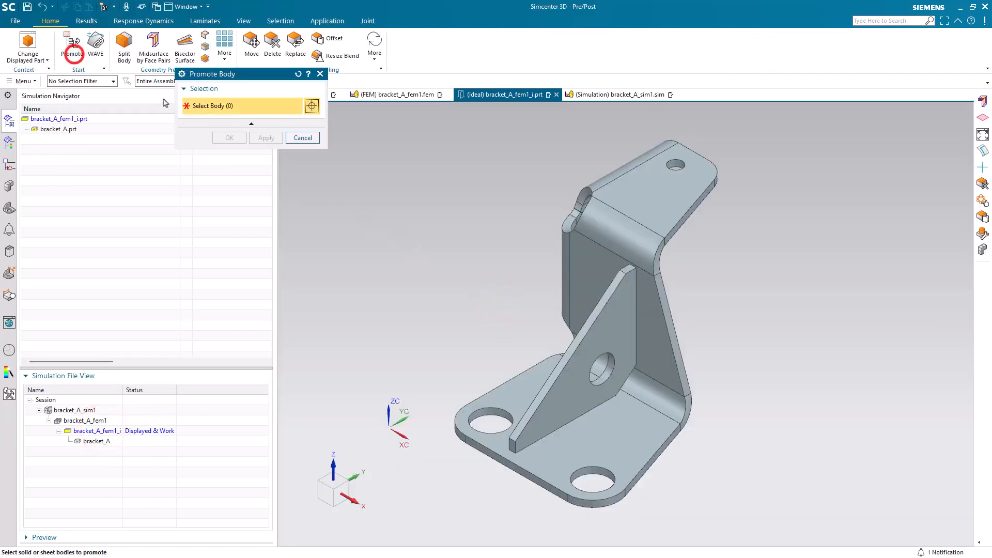
click(658, 310)
click(621, 325)
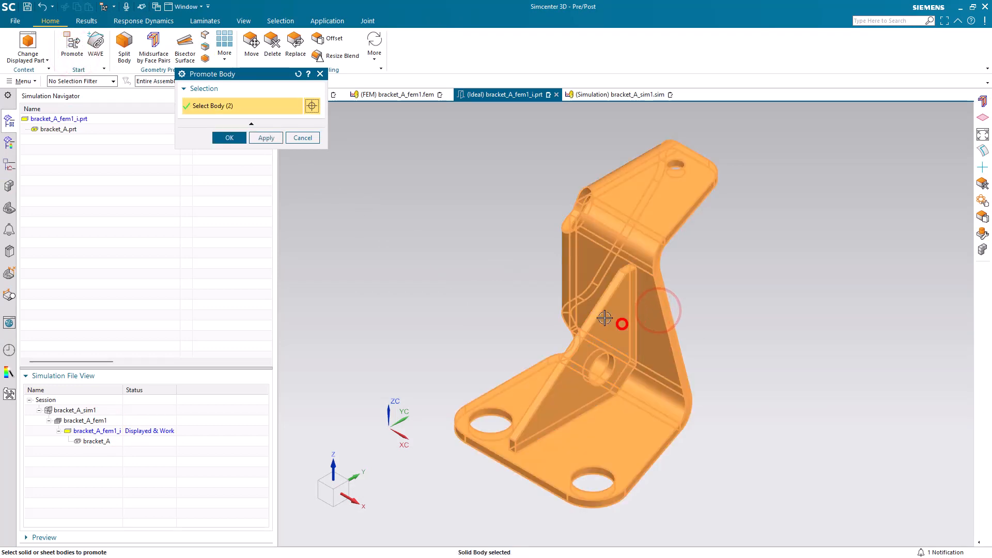
click(229, 137)
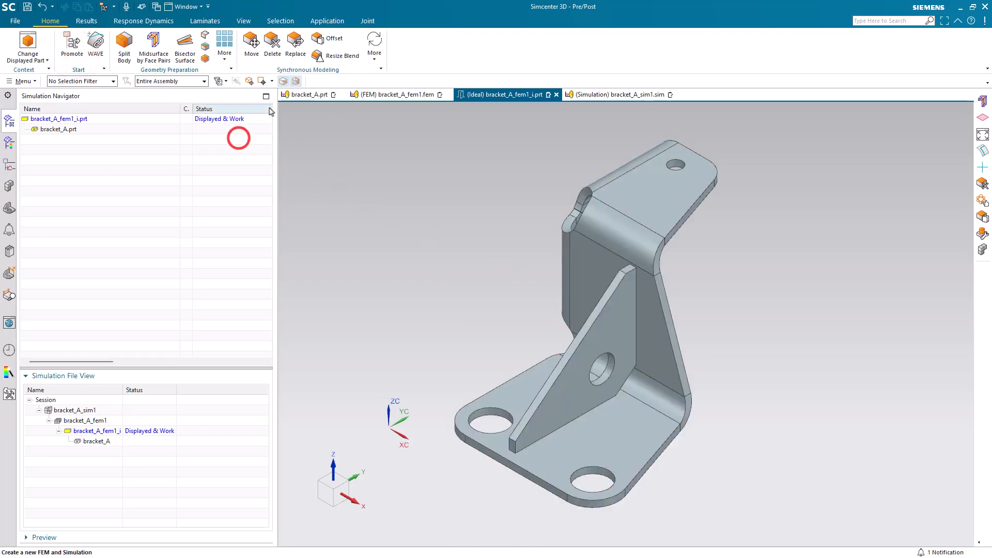
Switch to the Modeling application and unite the triangular rib with the bent bracket as the target body
click(327, 21)
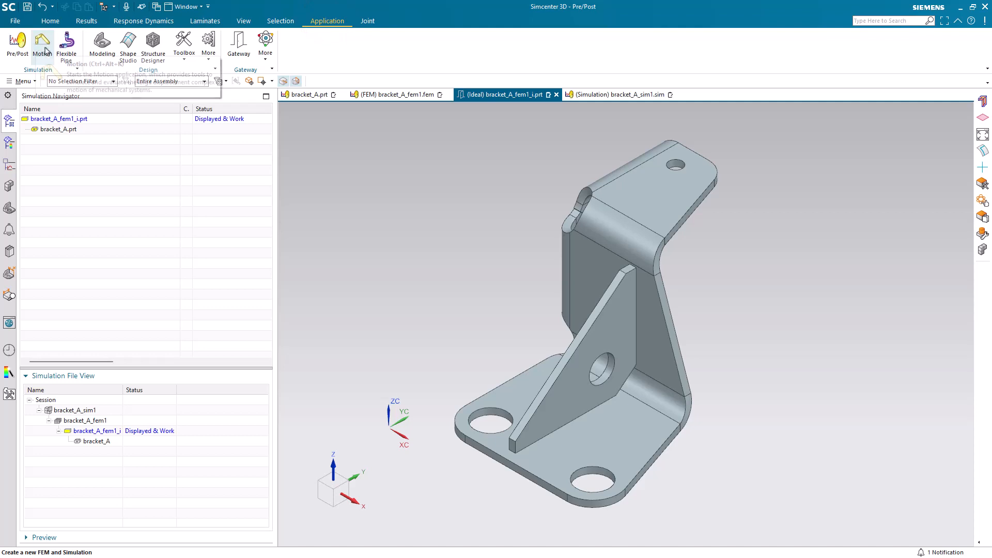
click(101, 48)
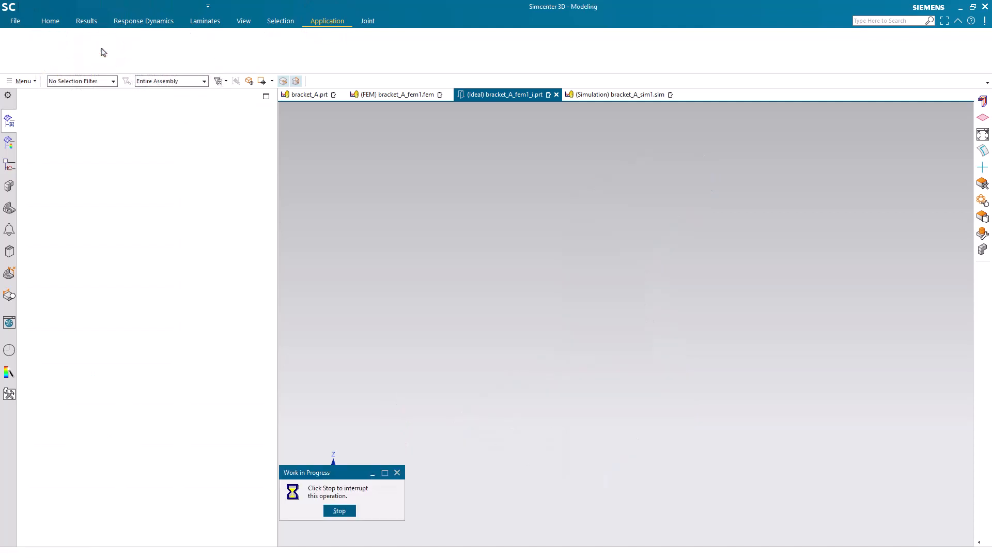
click(135, 51)
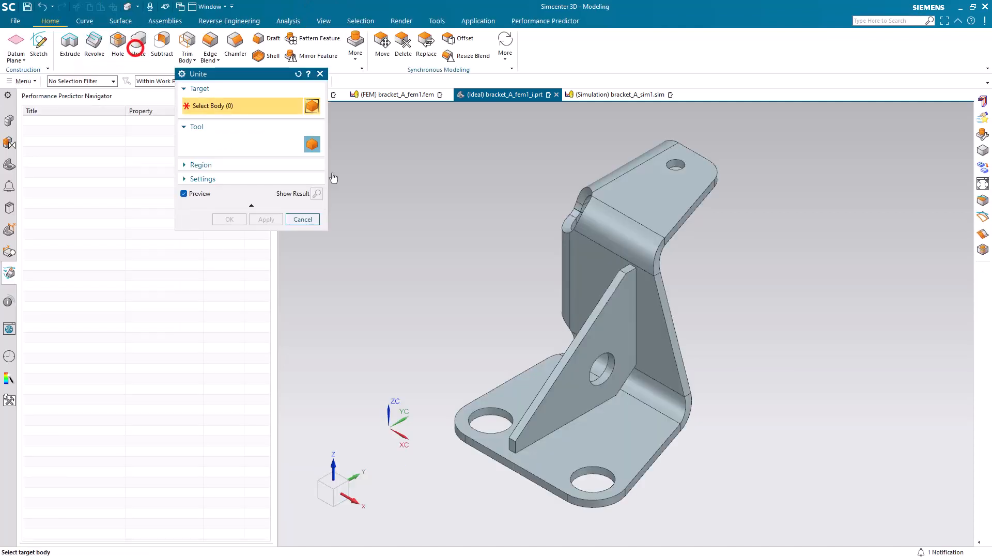
click(648, 396)
click(623, 366)
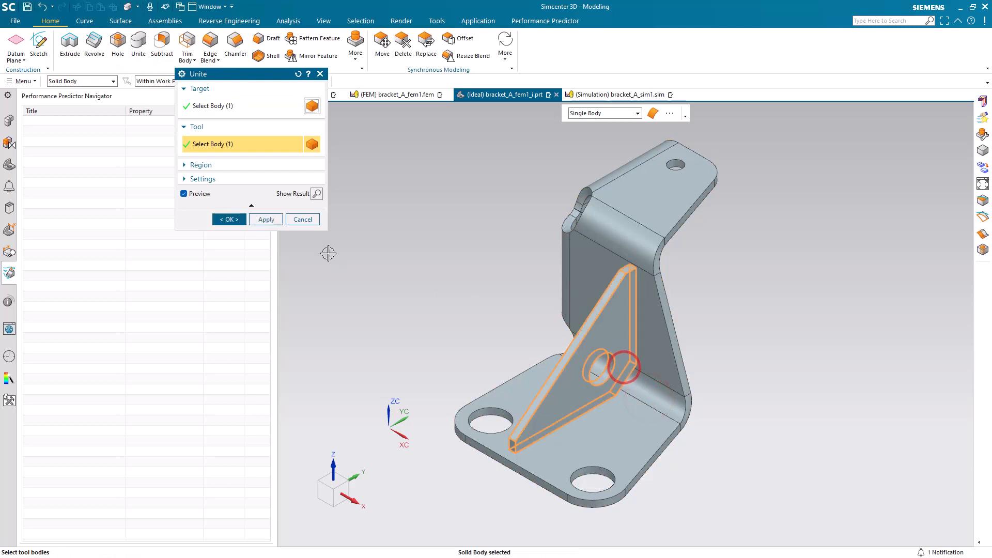
click(231, 221)
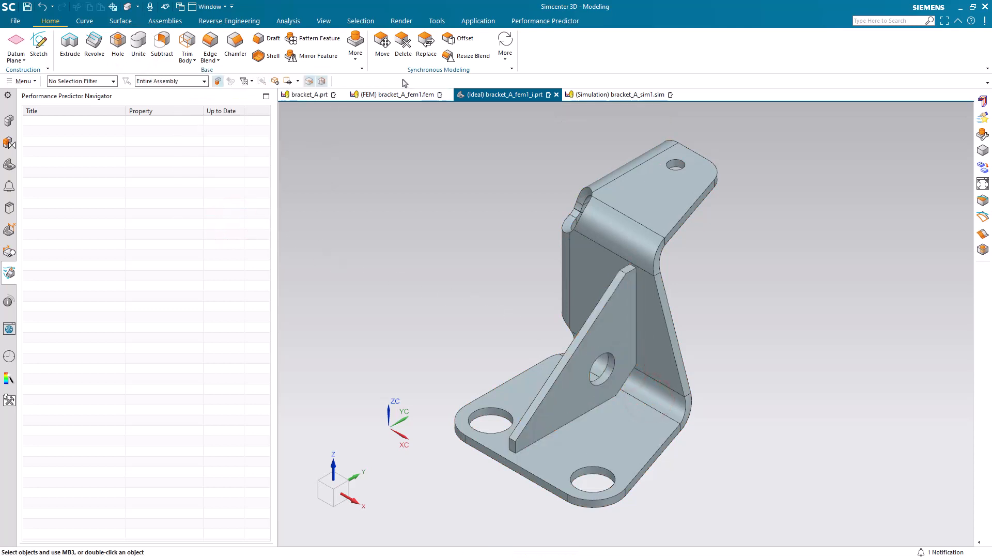
Return to the Pre/Post application and create midsurfaces by face pairs on the united bracket body with the Progressive strategy
click(479, 21)
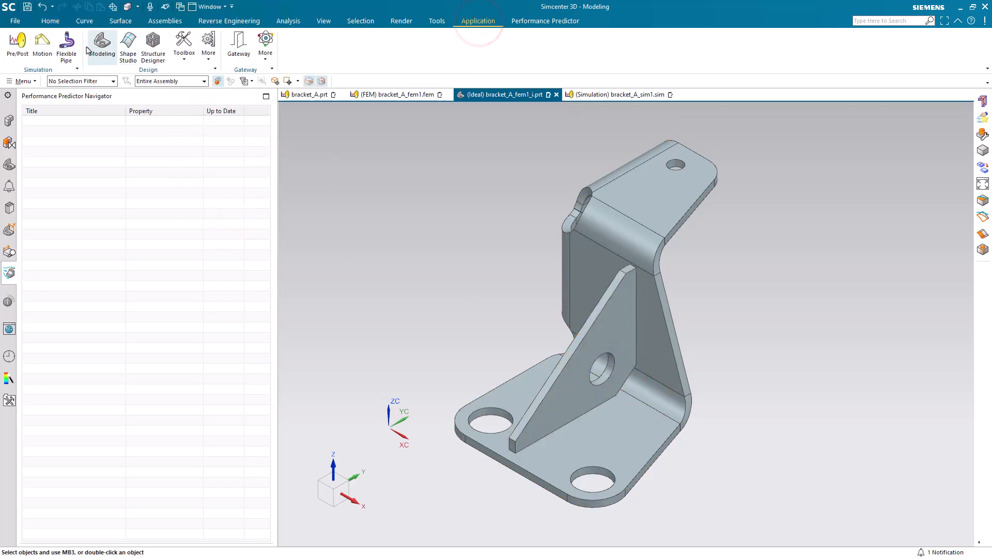
click(17, 46)
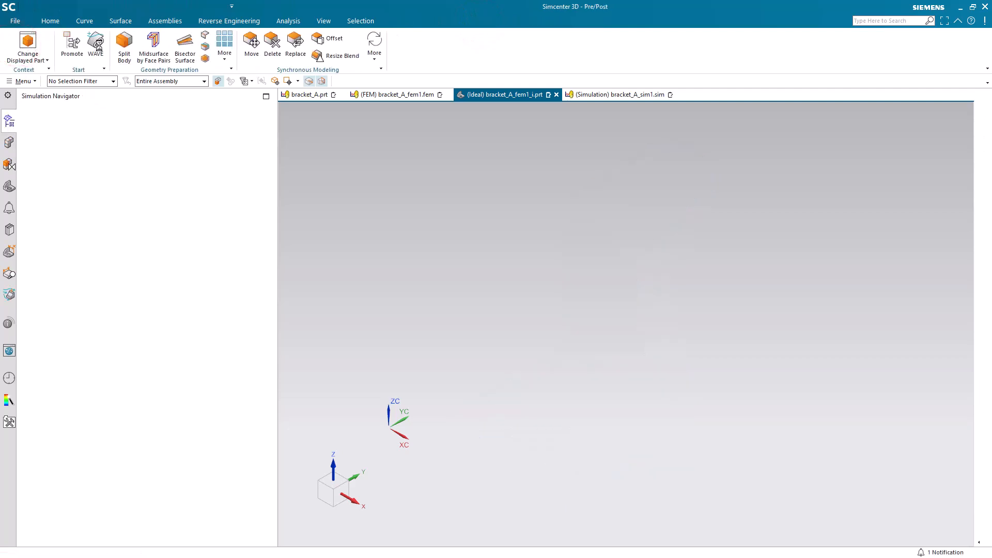
click(146, 51)
click(642, 315)
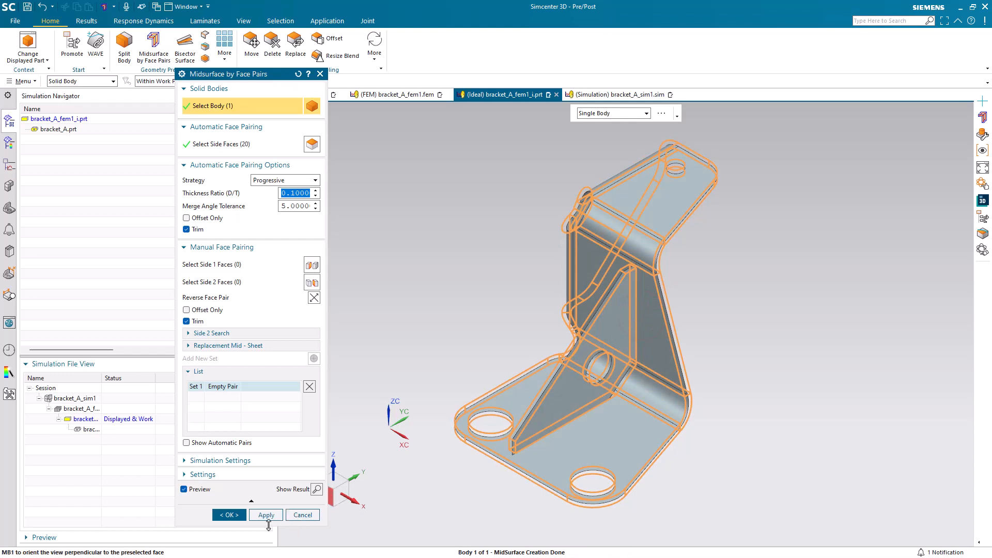
click(230, 515)
Insert an associative datum point at the arc center of the hole in the bracket's upper flange
middle_drag(402, 447, 449, 388)
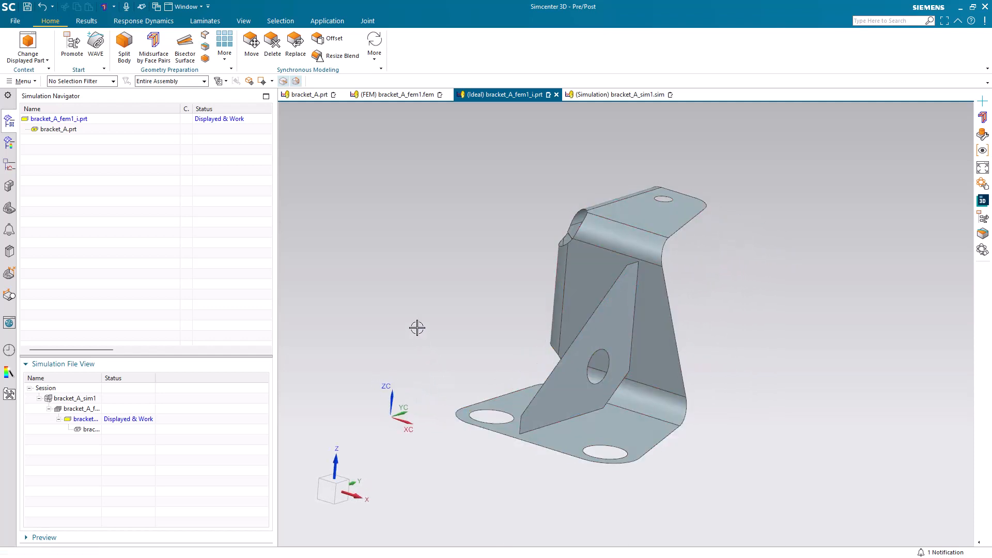
scroll(676, 186, up, 5)
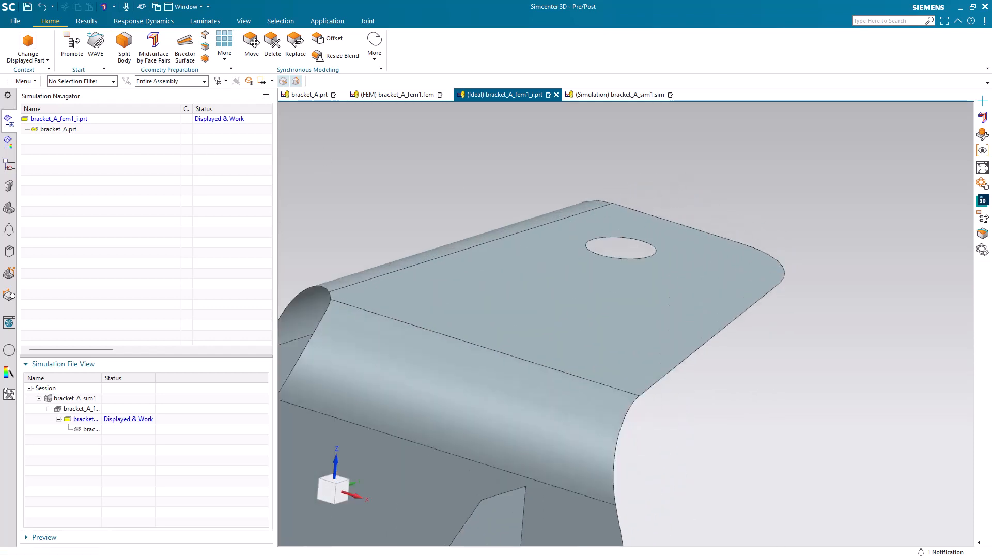
click(24, 81)
mouse_move(40, 132)
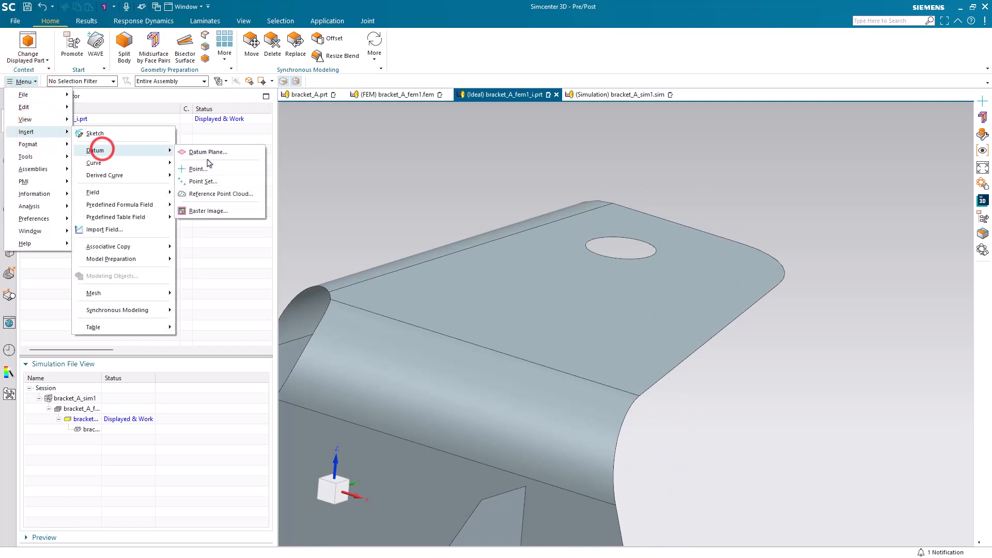
click(102, 149)
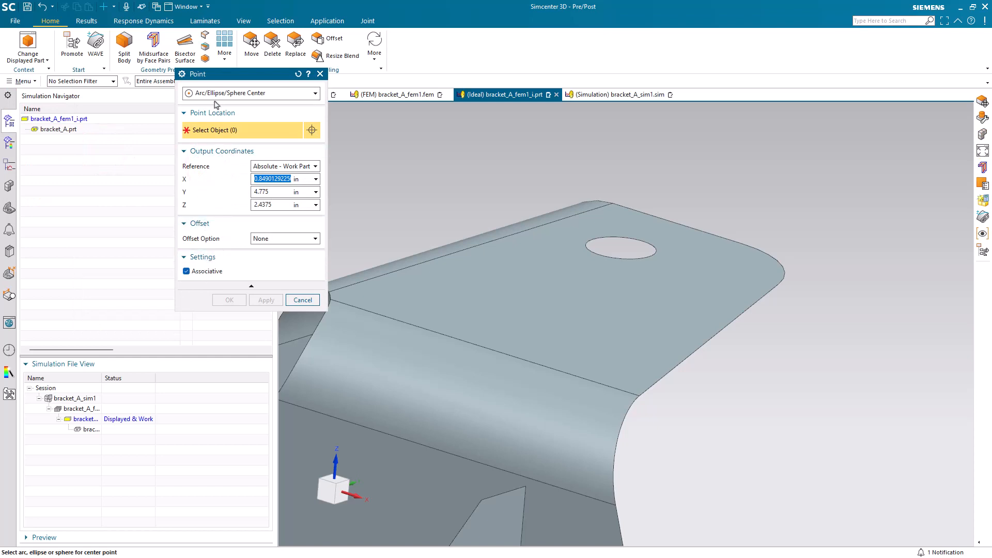
click(591, 248)
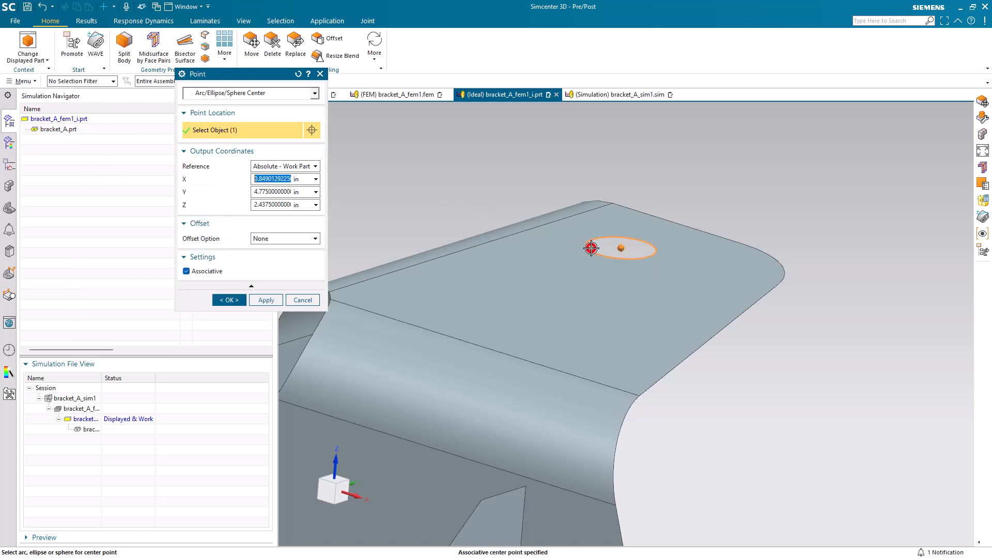
click(228, 300)
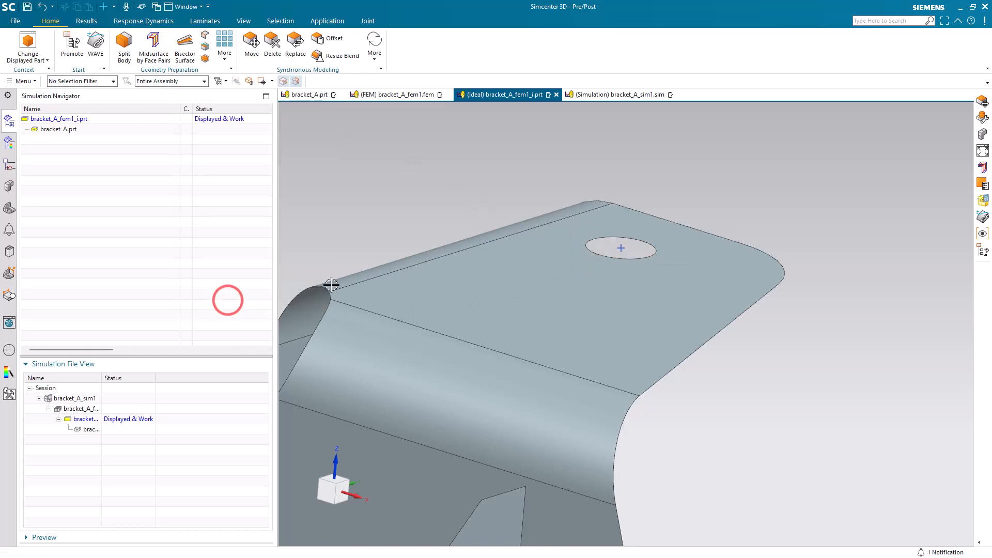
Display bracket_A_fem1 and edit the FEM's bodies to use so that it includes the two midsurface sheet bodies
scroll(666, 203, down, 5)
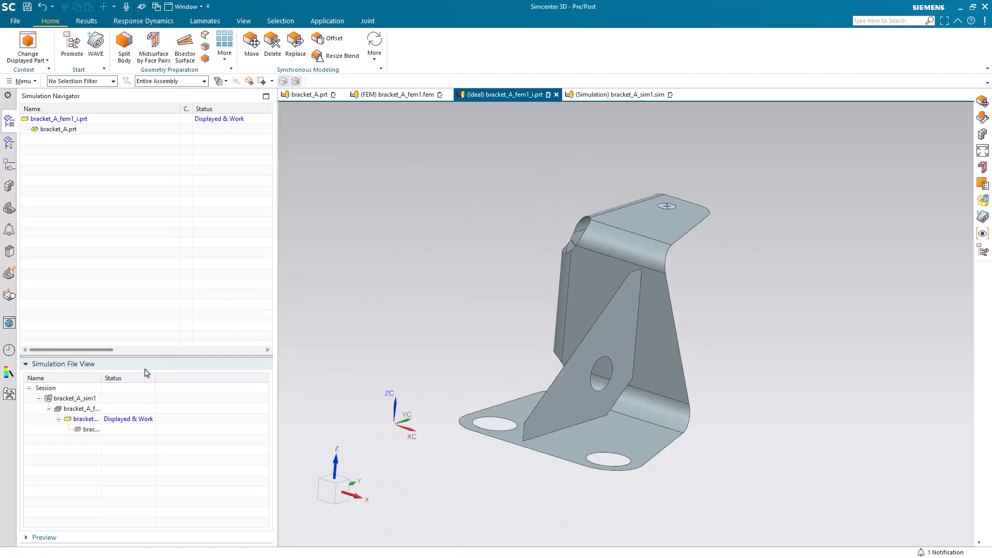
double_click(96, 409)
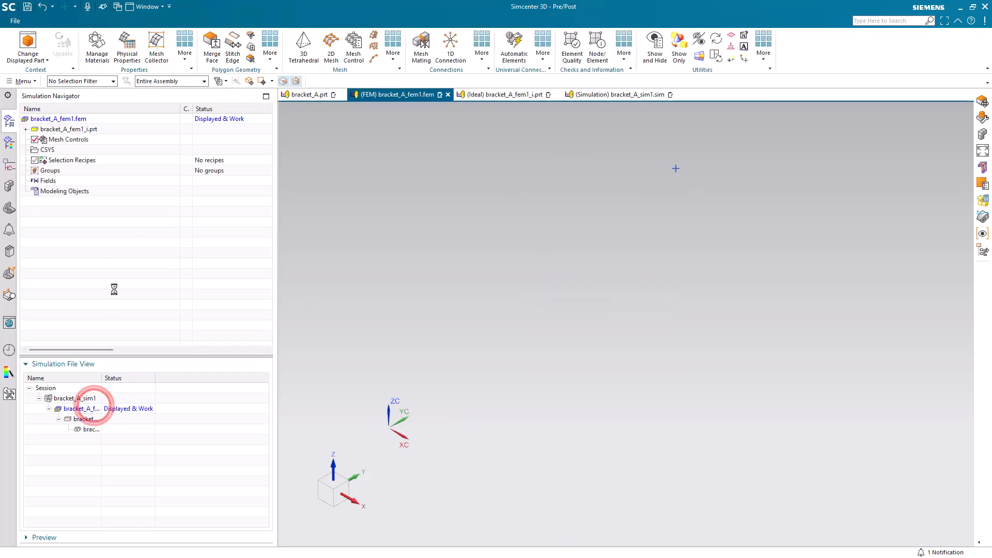
right_click(67, 121)
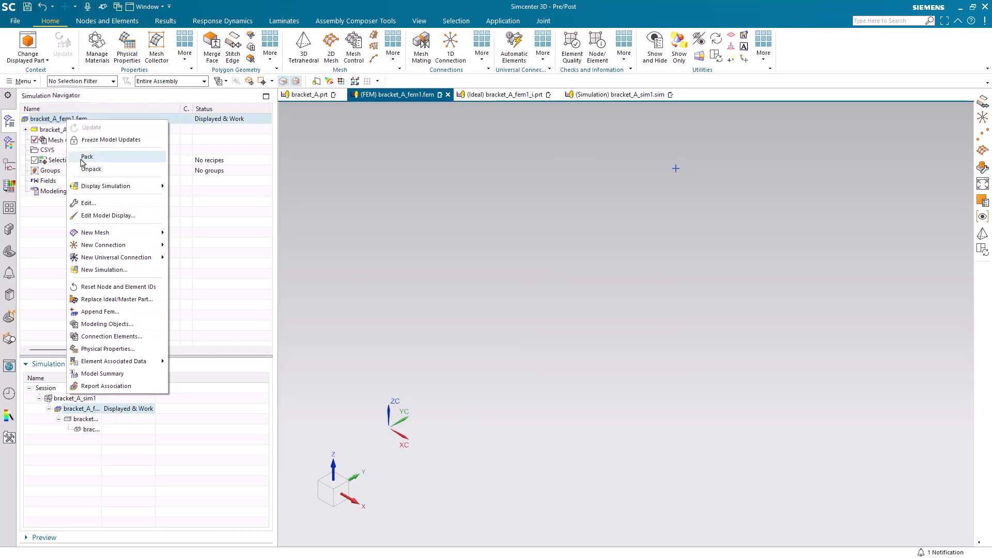
click(88, 203)
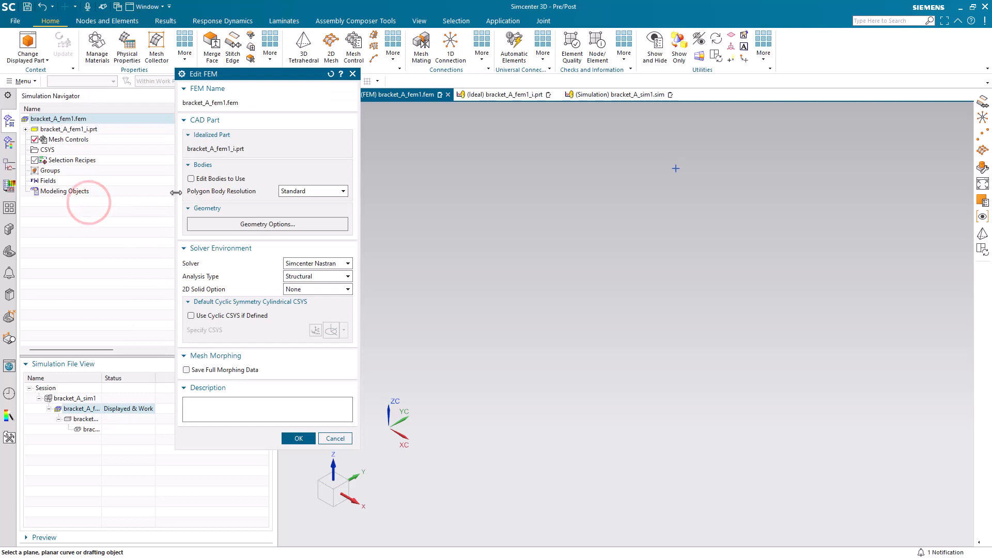
click(206, 179)
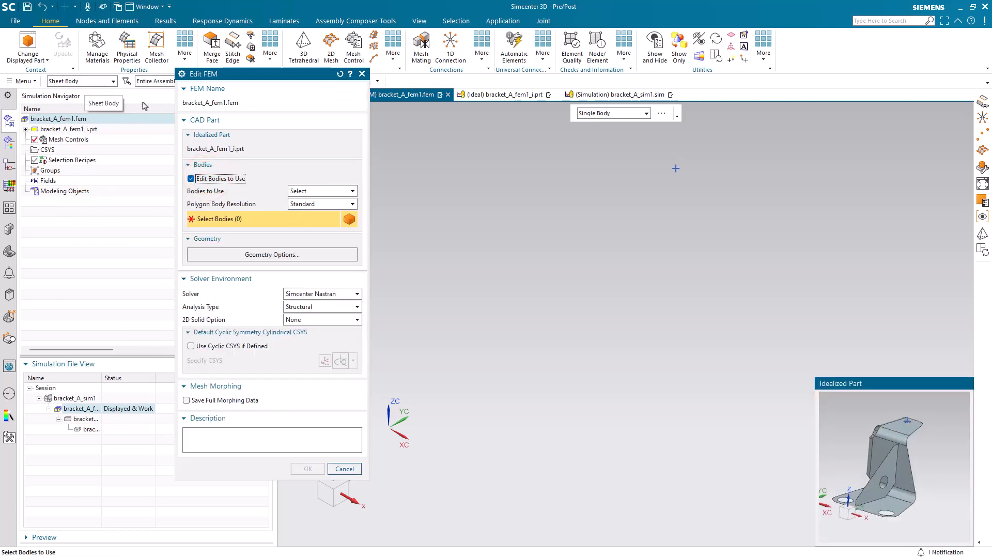
drag(832, 407, 955, 534)
middle_click(941, 519)
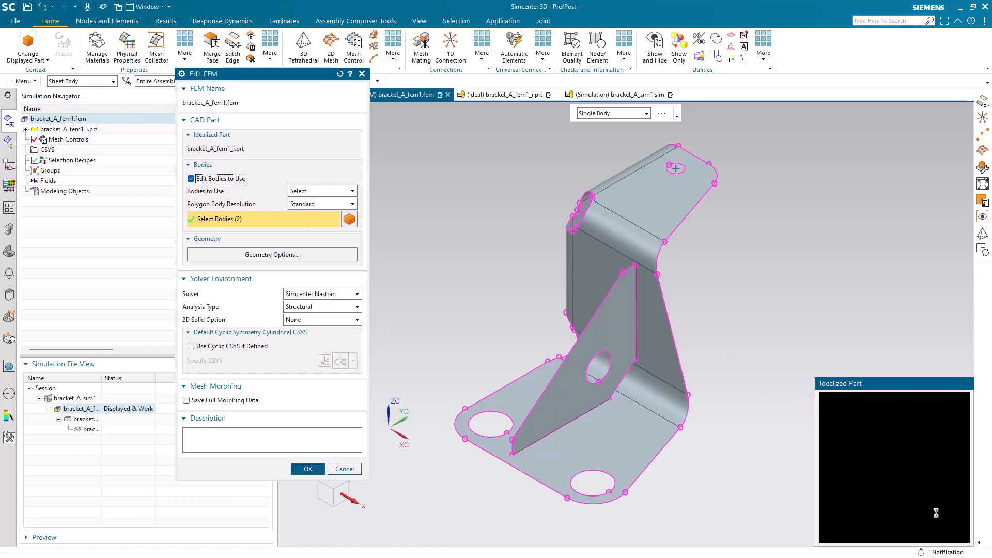
Stitch the edges of both polygon bodies automatically, edge to edge, with 0.04 in search distance and snap ends
middle_drag(492, 295, 575, 301)
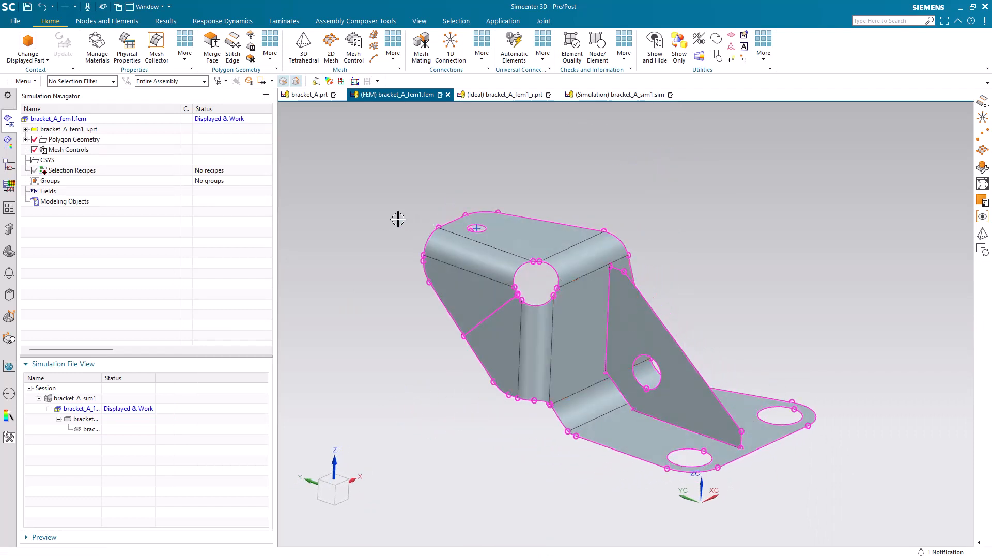
click(232, 48)
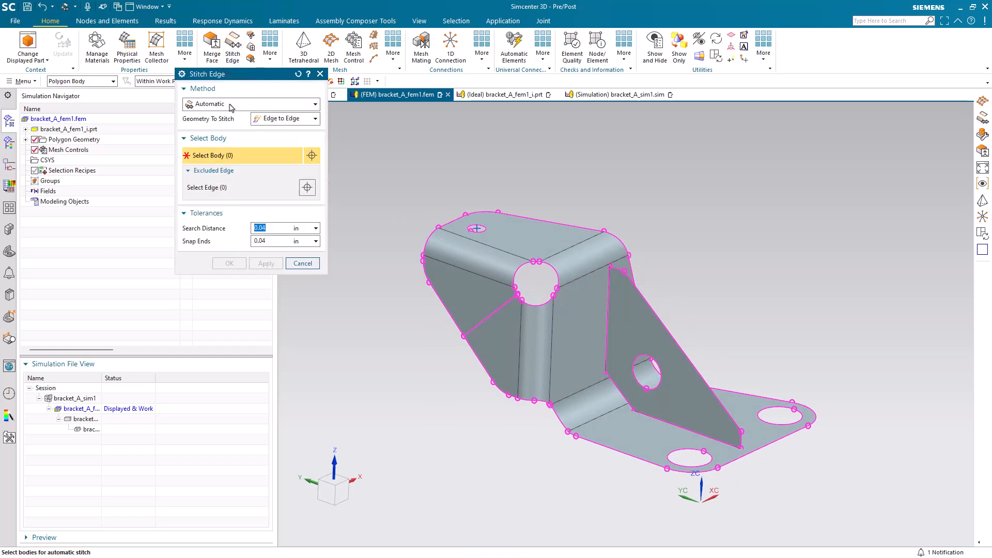
drag(378, 172, 835, 476)
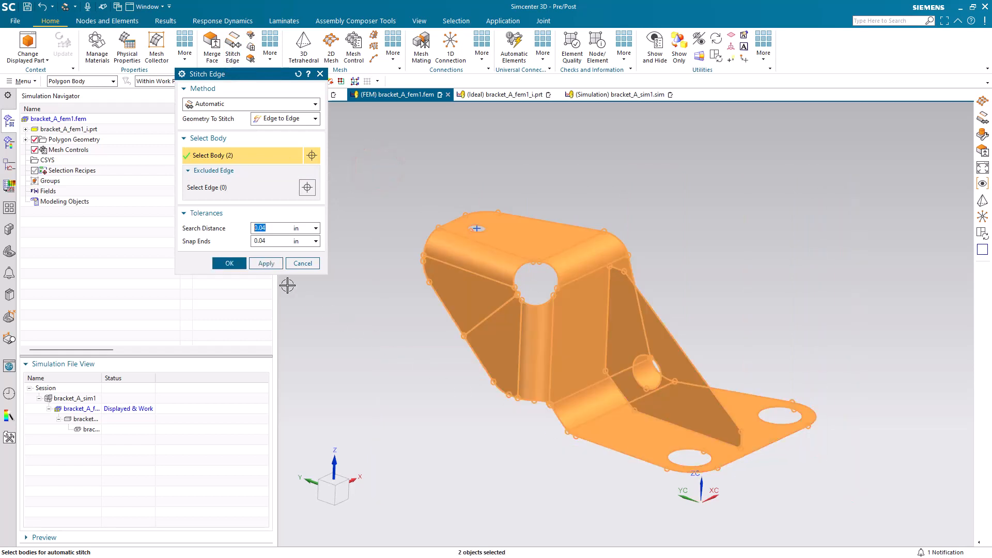
click(229, 264)
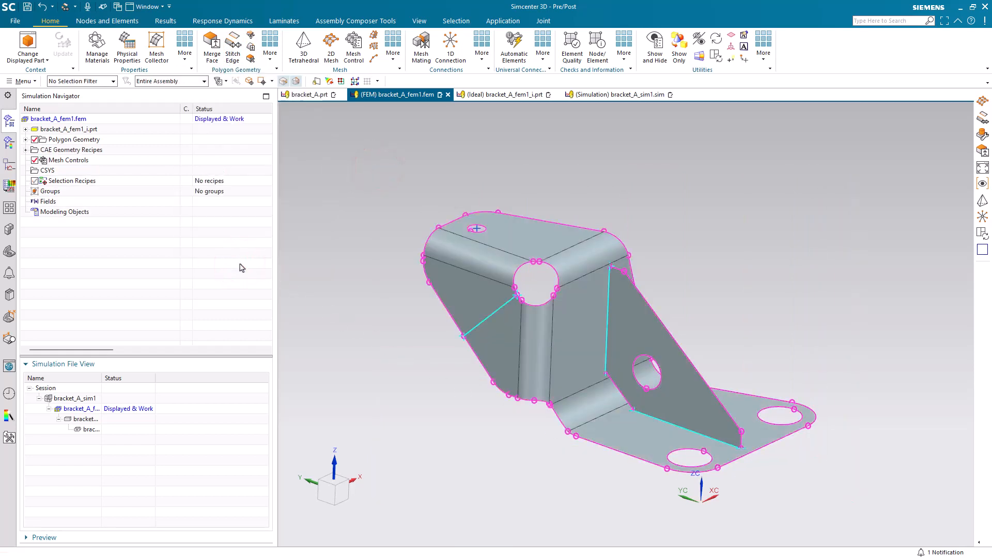
Mesh both polygon bodies with 0.3 in CQUAD4 elements, suppressing holes up to 0.3 in diameter and creating mesh points at their centers
click(323, 58)
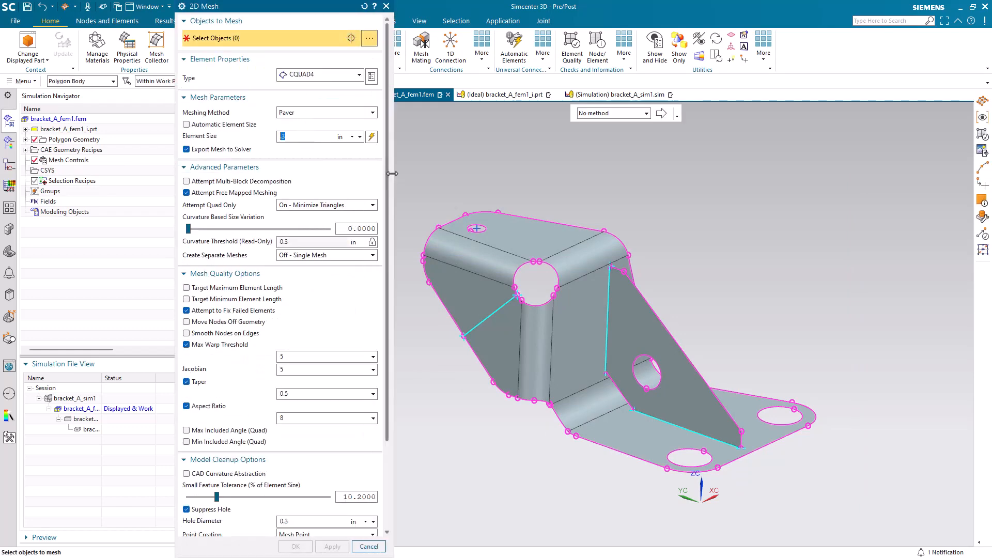
drag(402, 170, 868, 497)
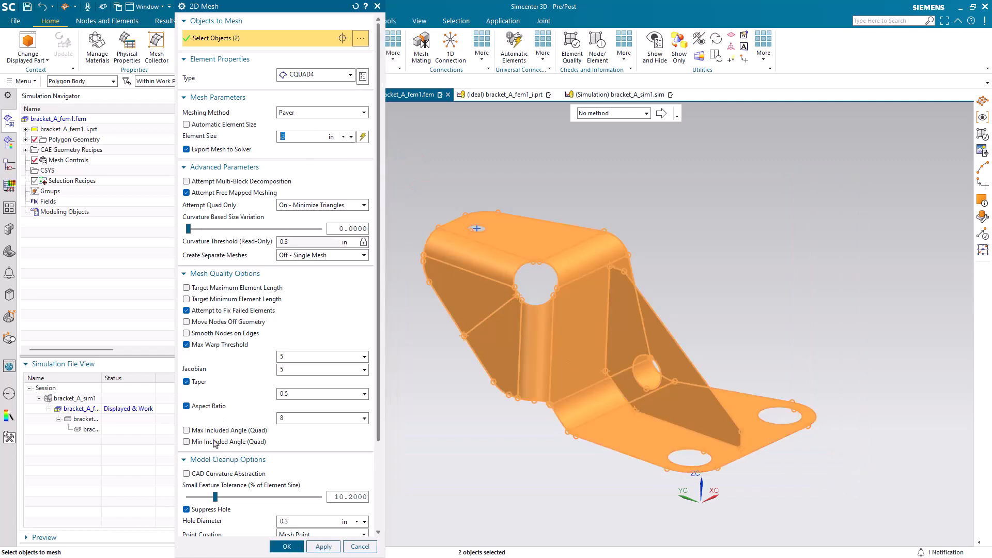
scroll(214, 439, down, 5)
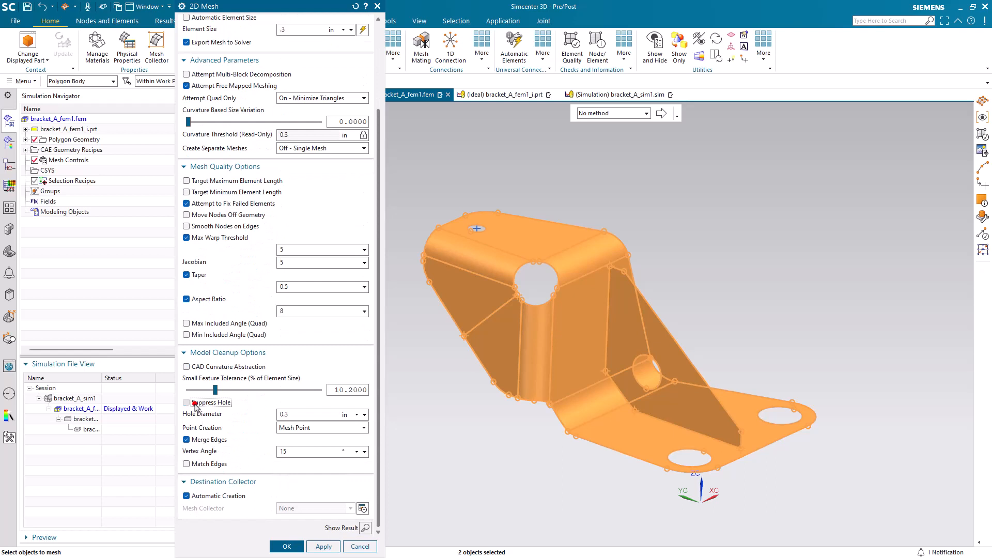
click(194, 403)
click(195, 429)
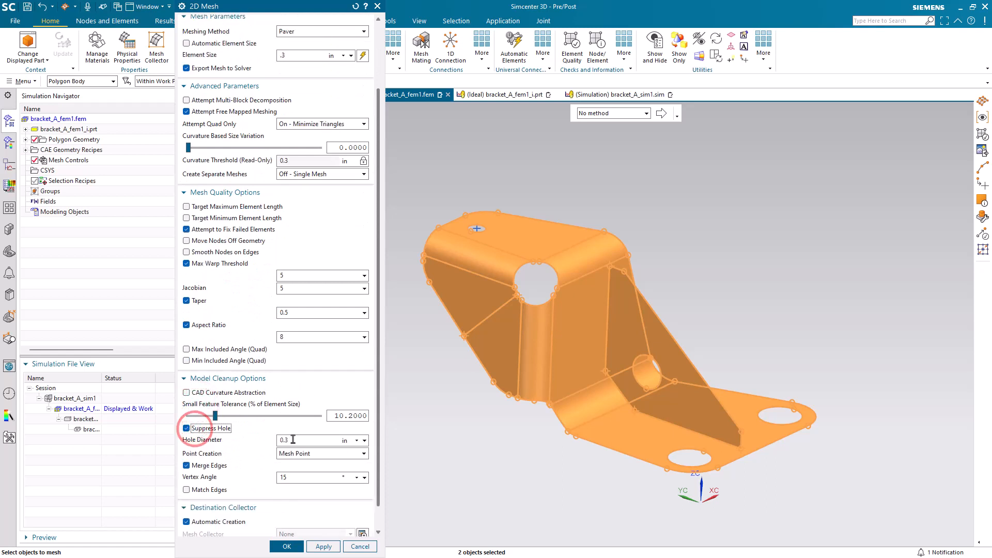
click(316, 453)
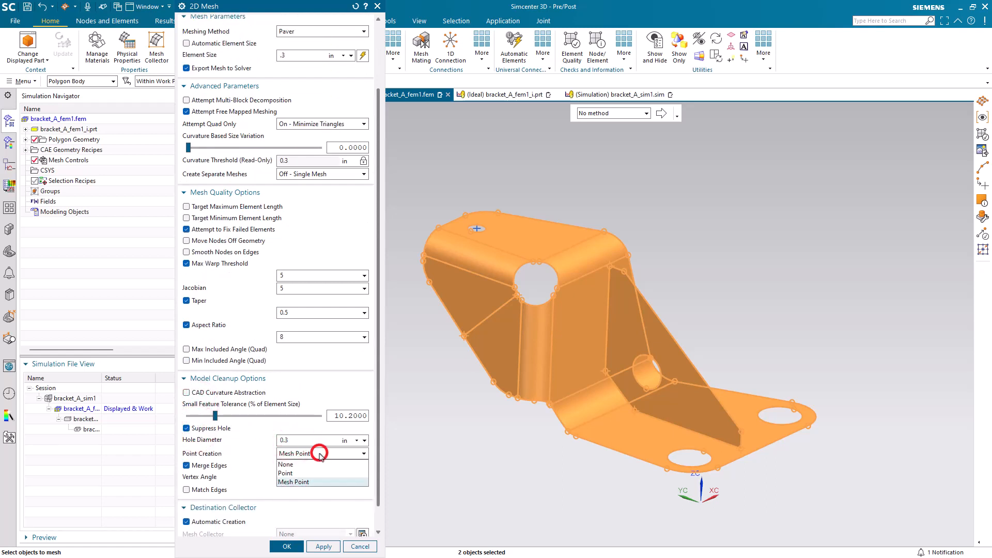
click(318, 453)
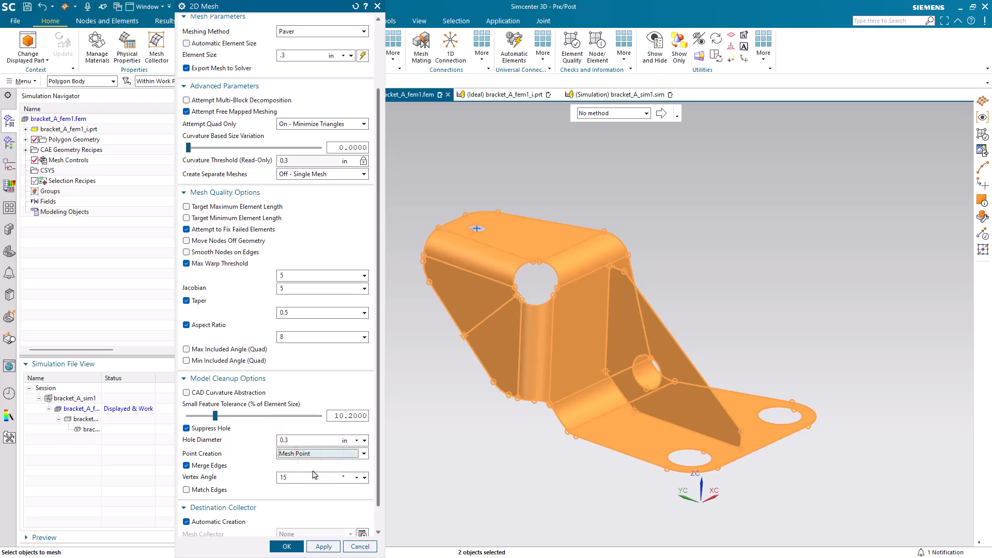
click(287, 545)
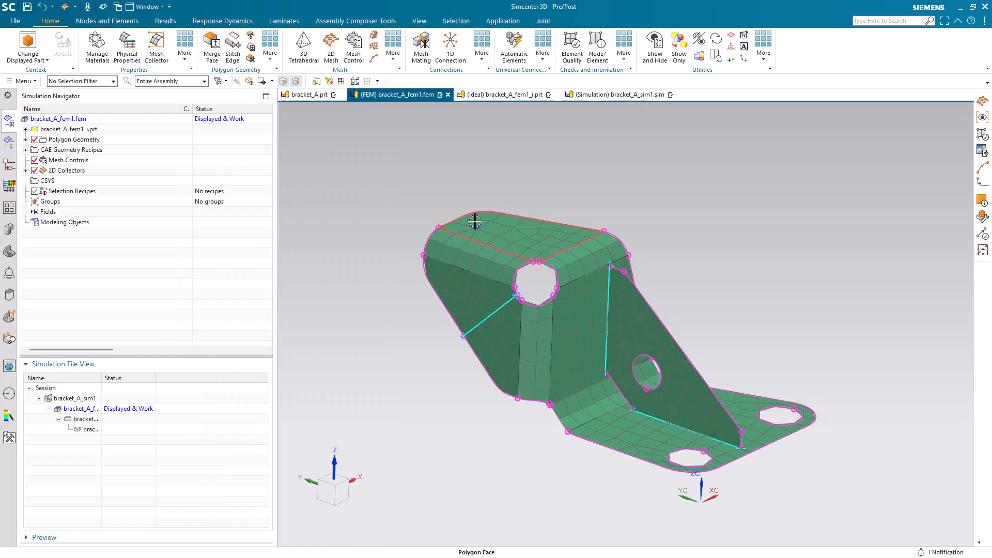
scroll(471, 226, up, 5)
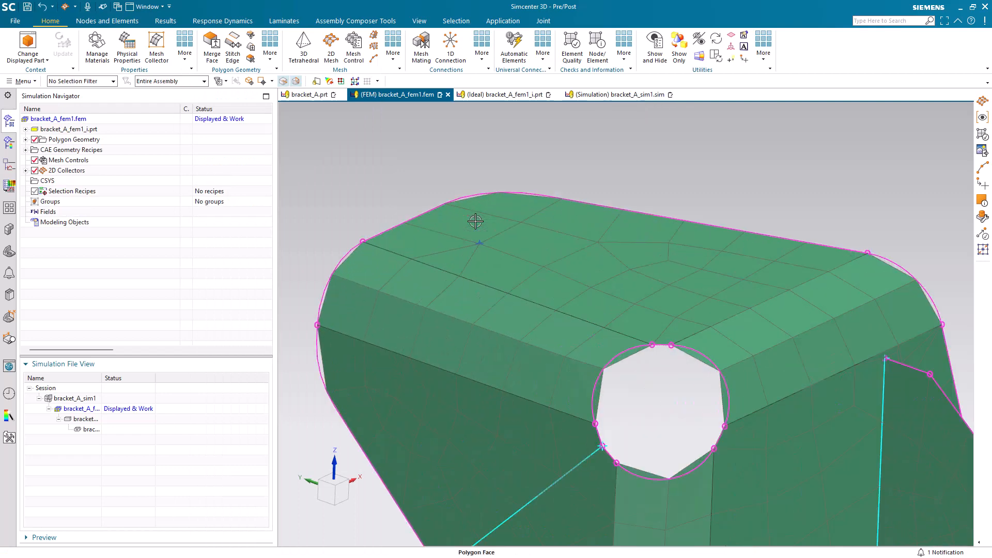
scroll(475, 221, down, 5)
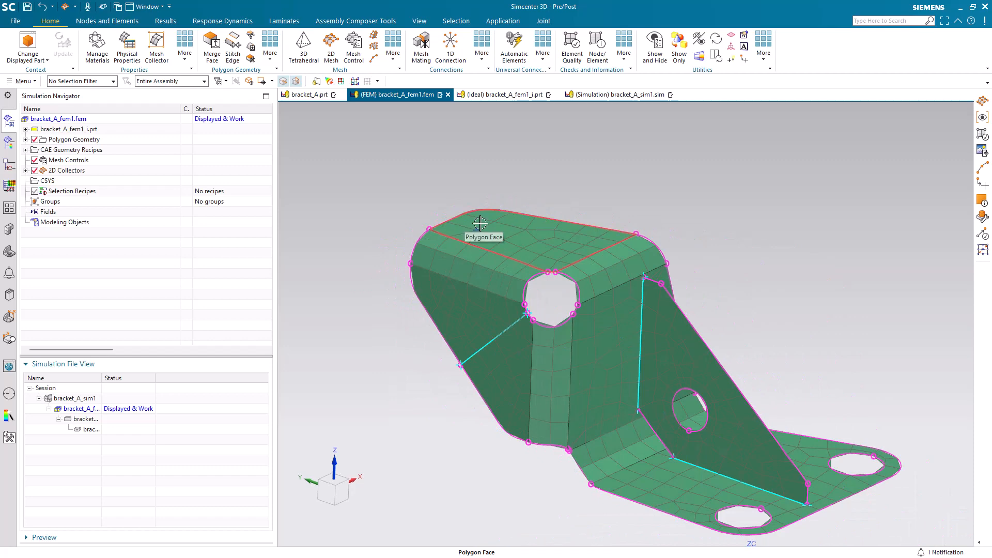
scroll(480, 223, up, 5)
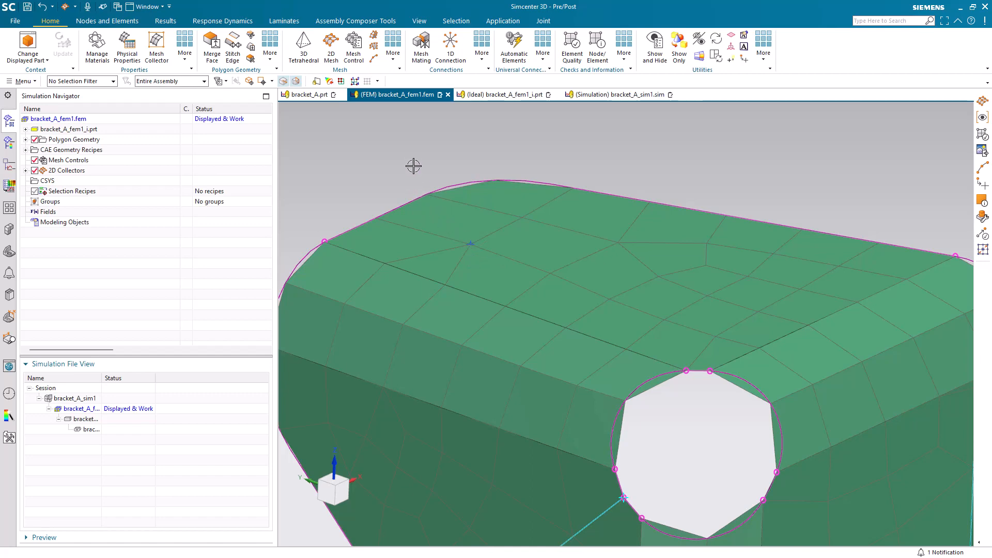
key(ctrl+f)
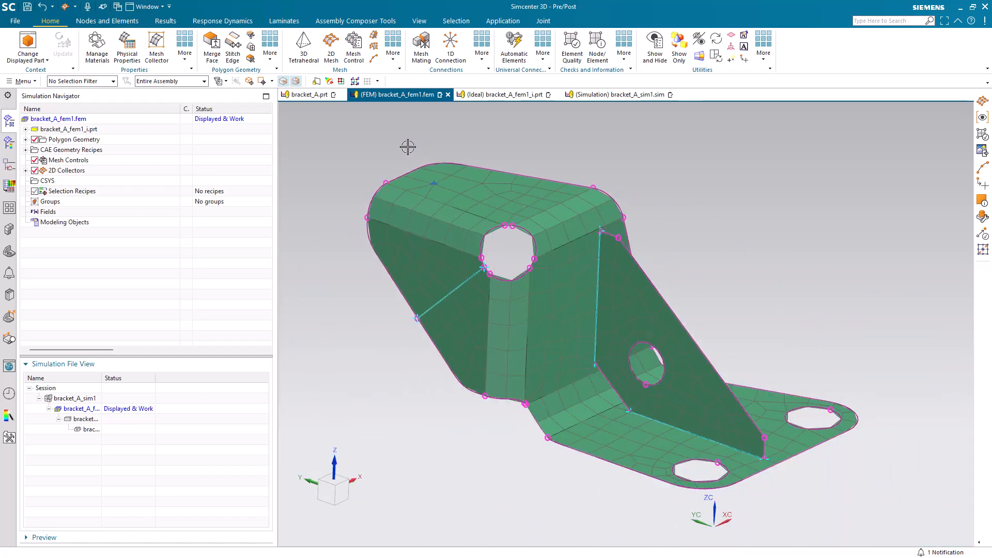
Display bracket_A_sim1 and create a Proximity selection recipe for nodes within 0.001 in of the upper flange's hole-center point
double_click(91, 398)
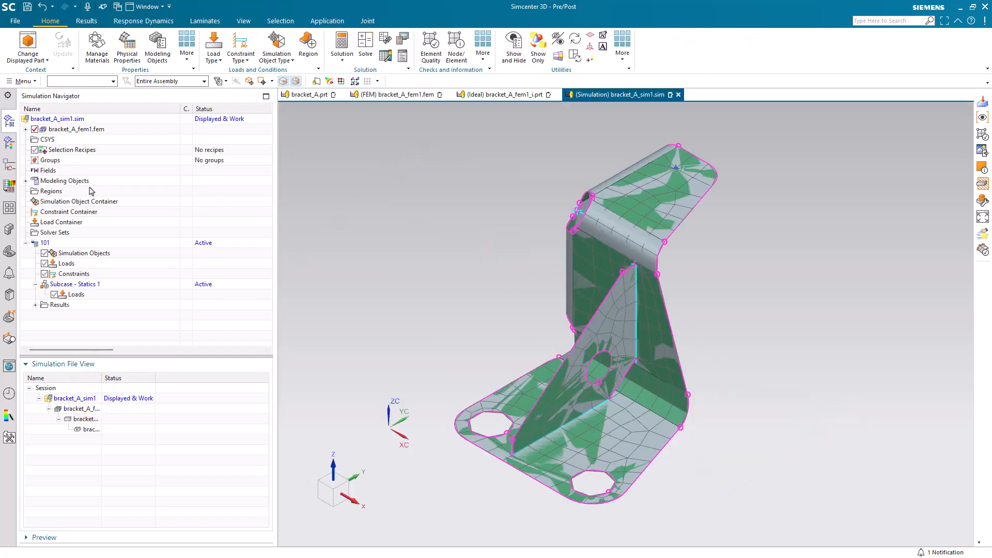
right_click(54, 151)
click(67, 156)
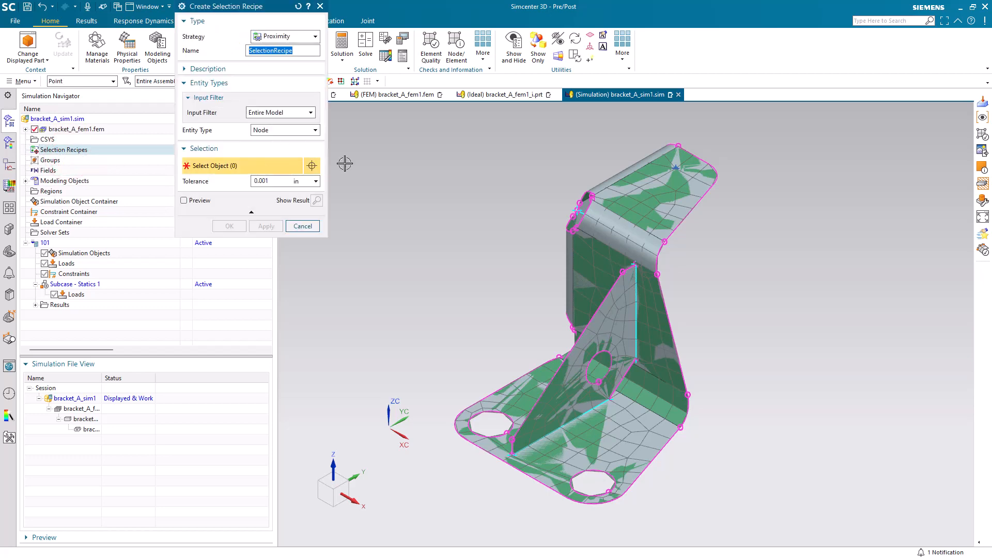
scroll(666, 137, up, 5)
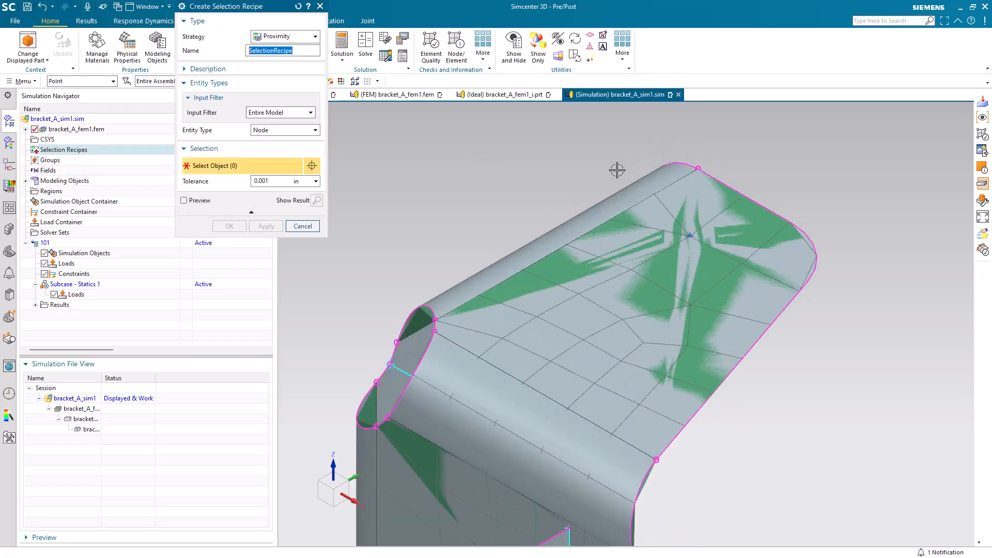
drag(272, 8, 261, 101)
click(272, 125)
click(271, 124)
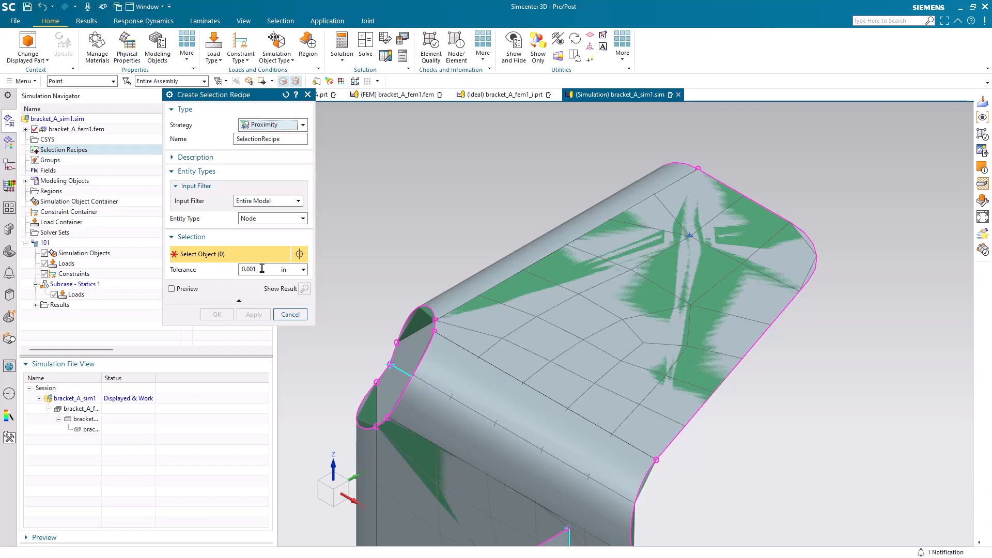
click(90, 83)
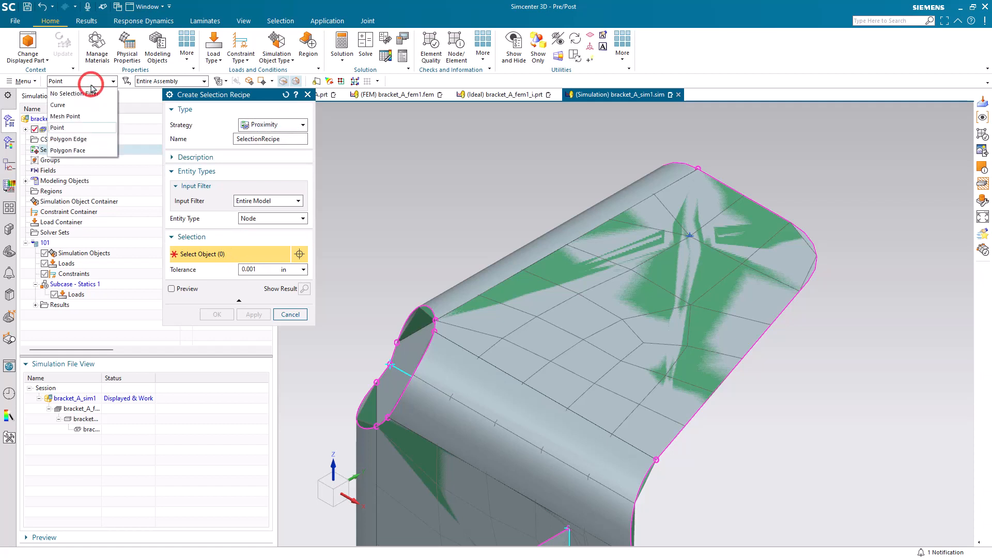
click(91, 83)
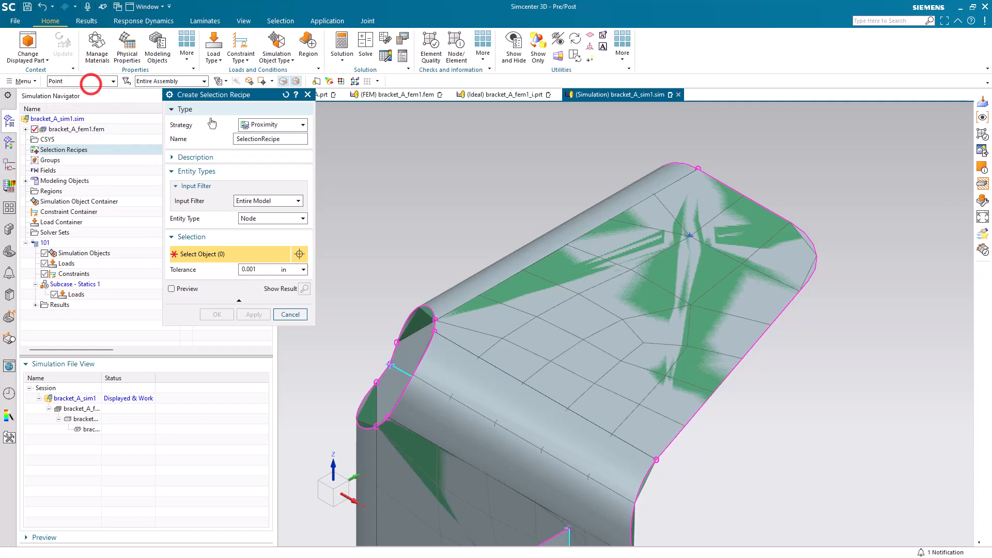
click(690, 238)
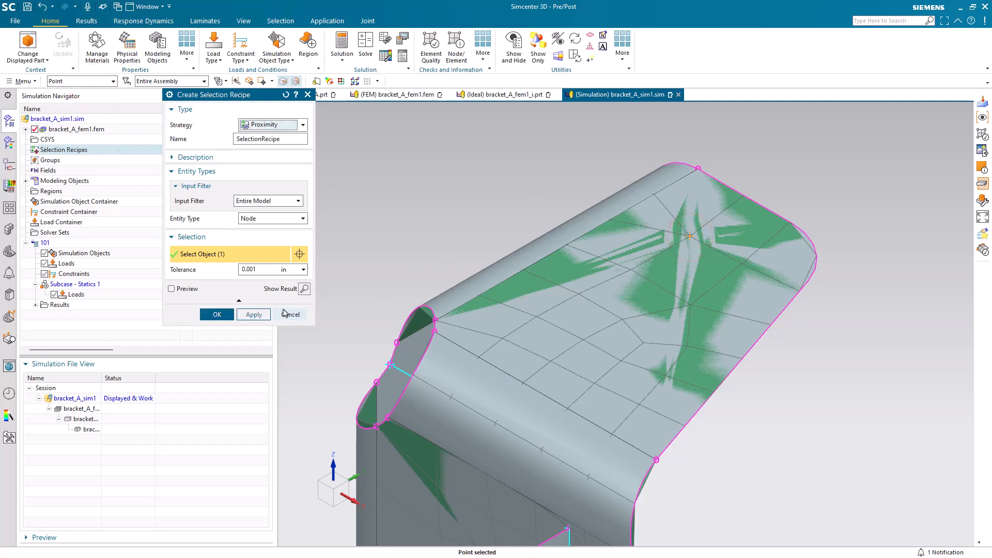
click(217, 314)
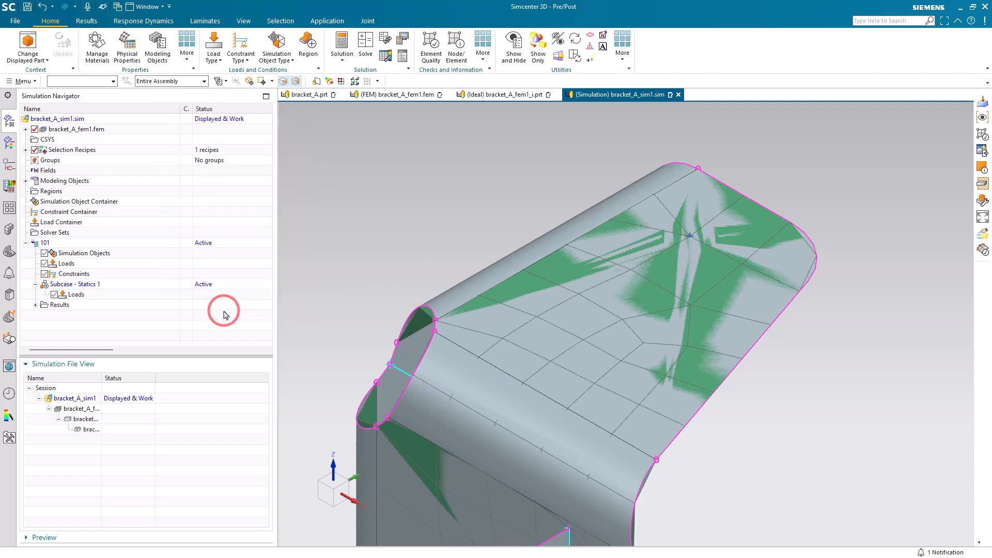
Apply a 1 lbf force along the XC vector to the selection recipe
click(214, 49)
click(225, 86)
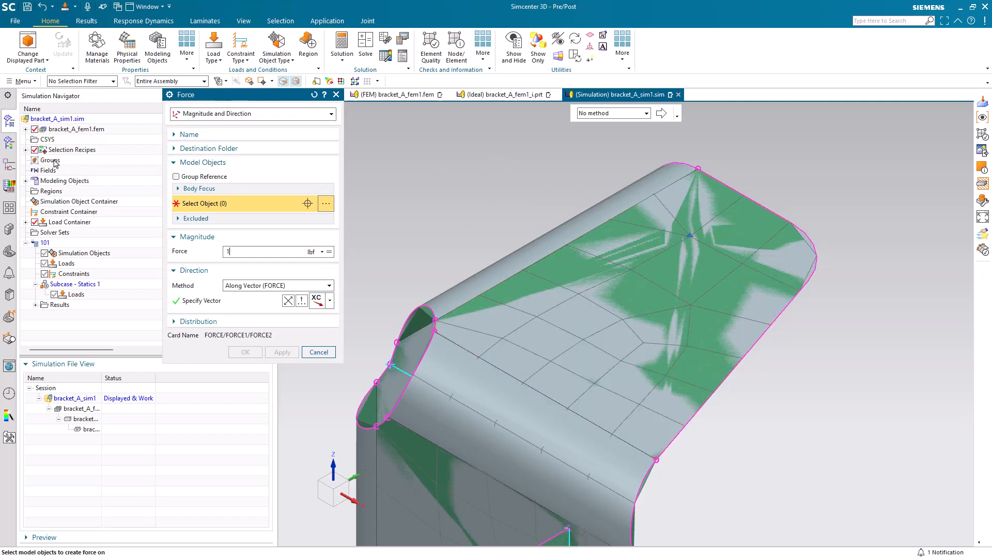
click(26, 149)
click(58, 160)
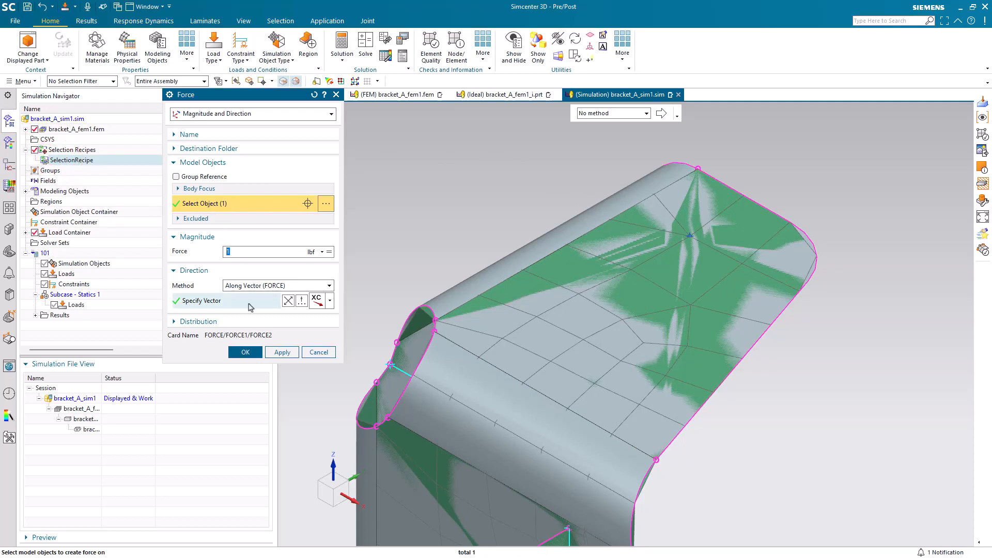
click(247, 352)
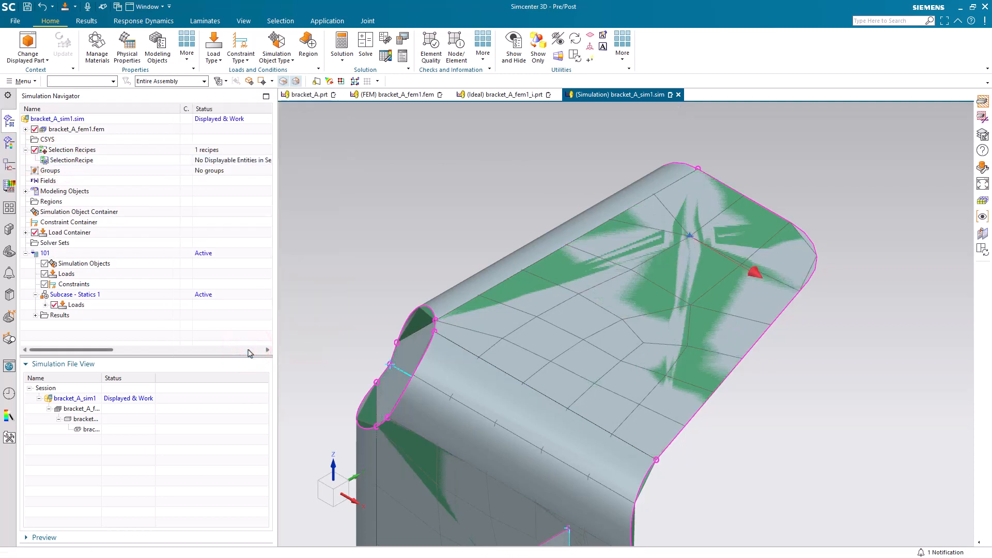
Try to solve solution 101 with the model setup check enabled, and dismiss the solve dialog and its report
right_click(51, 253)
click(77, 506)
key(Return)
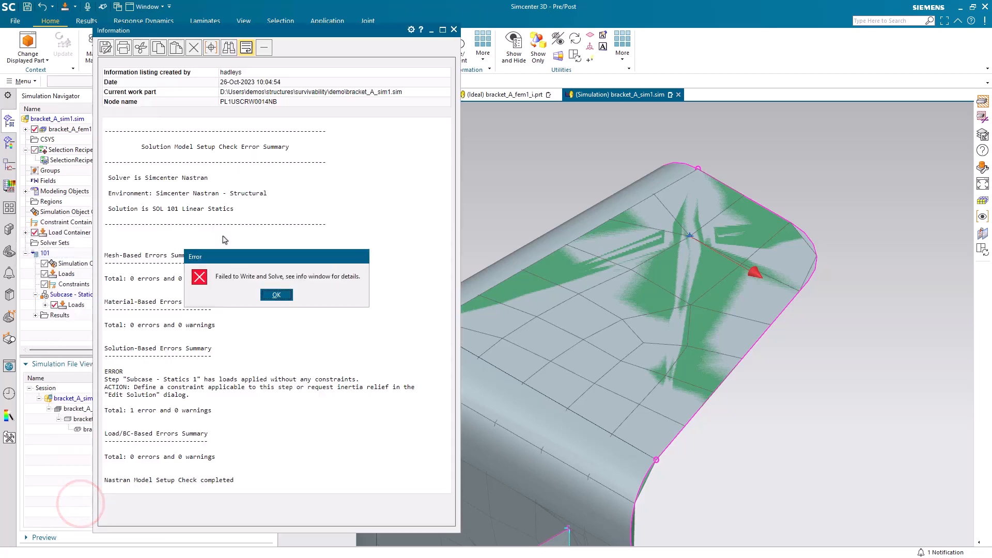
click(277, 294)
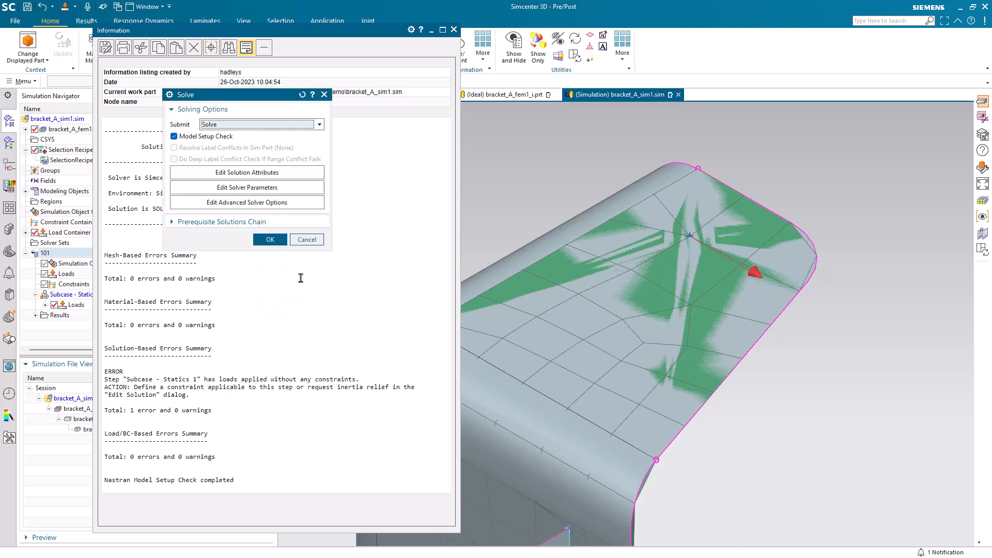
click(307, 241)
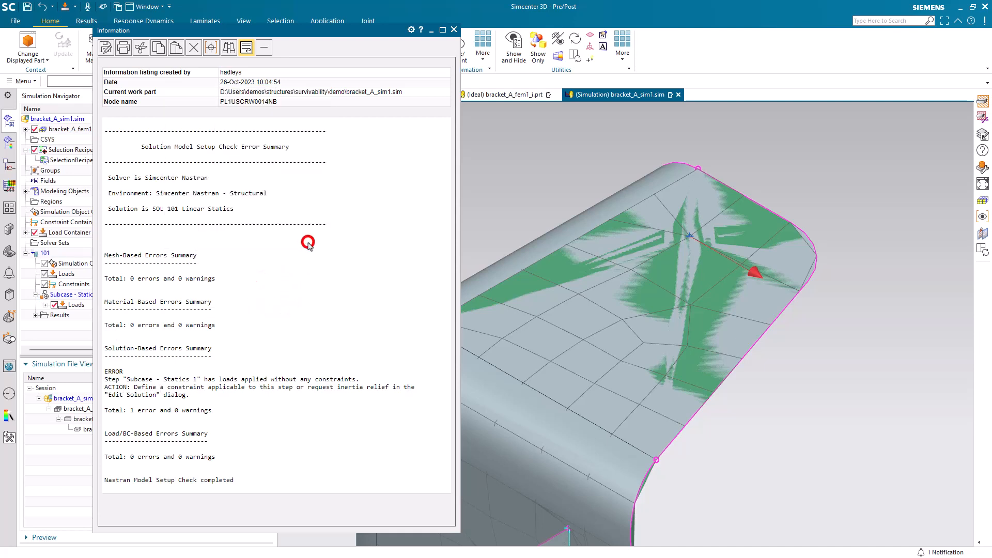
click(453, 30)
Apply a fixed constraint to the edges of the two bolt holes in the bracket's base flange
click(240, 52)
click(246, 96)
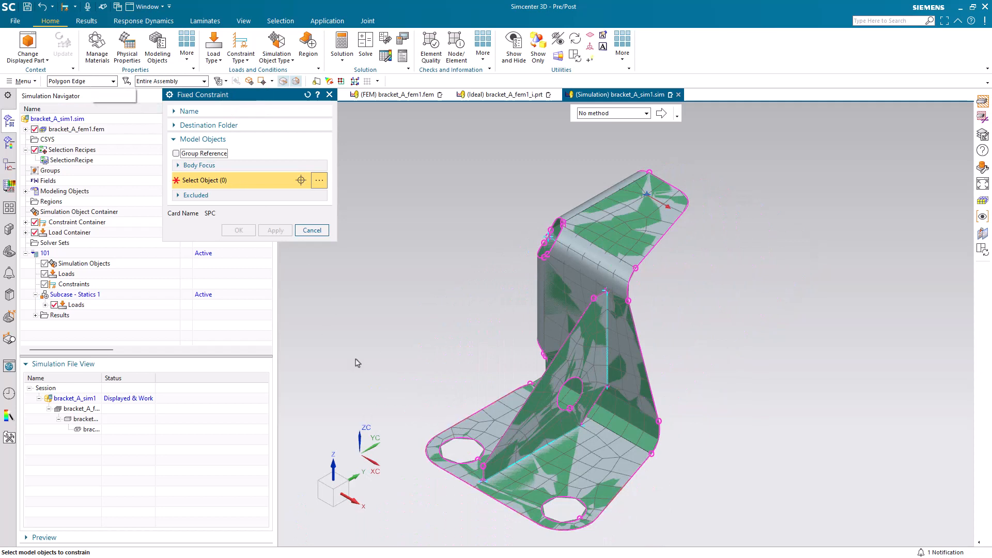
click(452, 443)
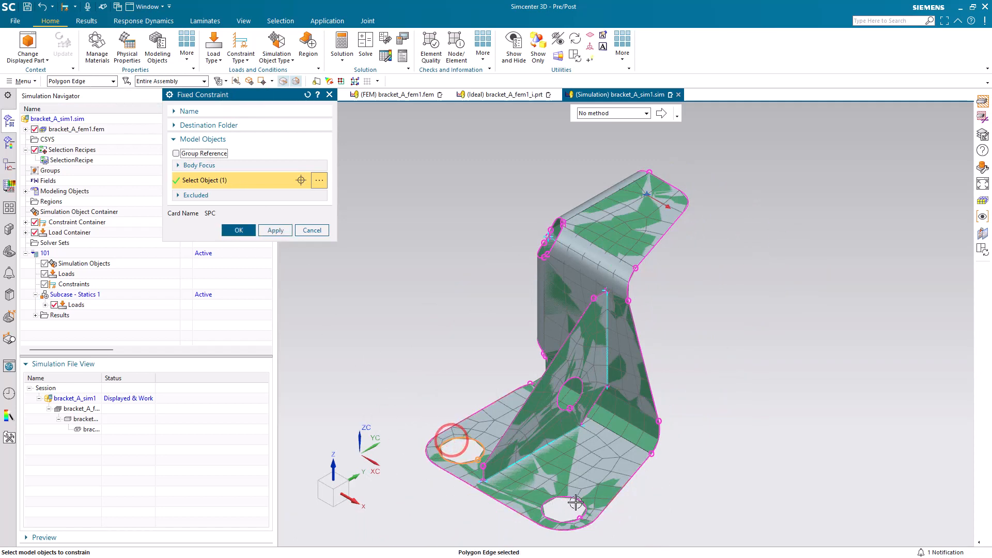
click(575, 500)
click(238, 230)
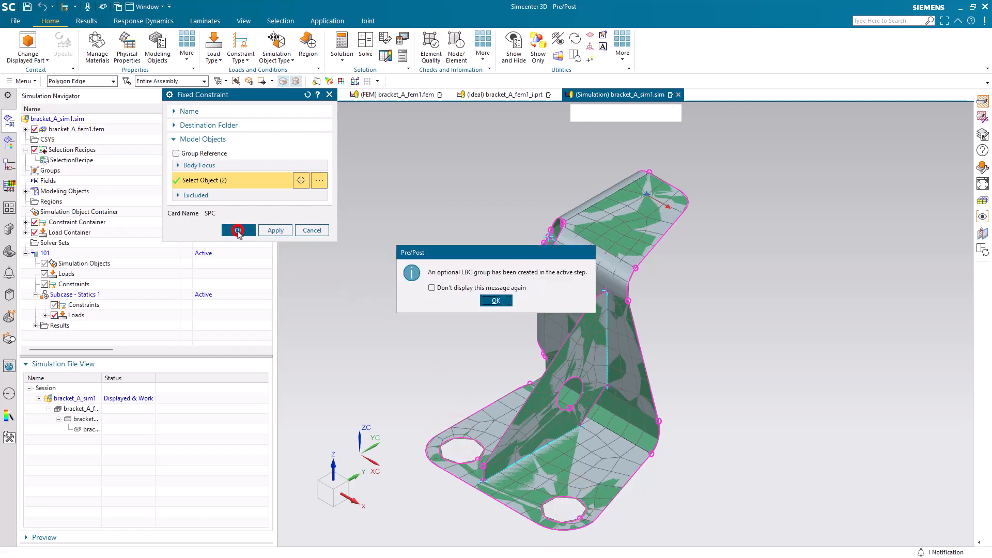
click(482, 299)
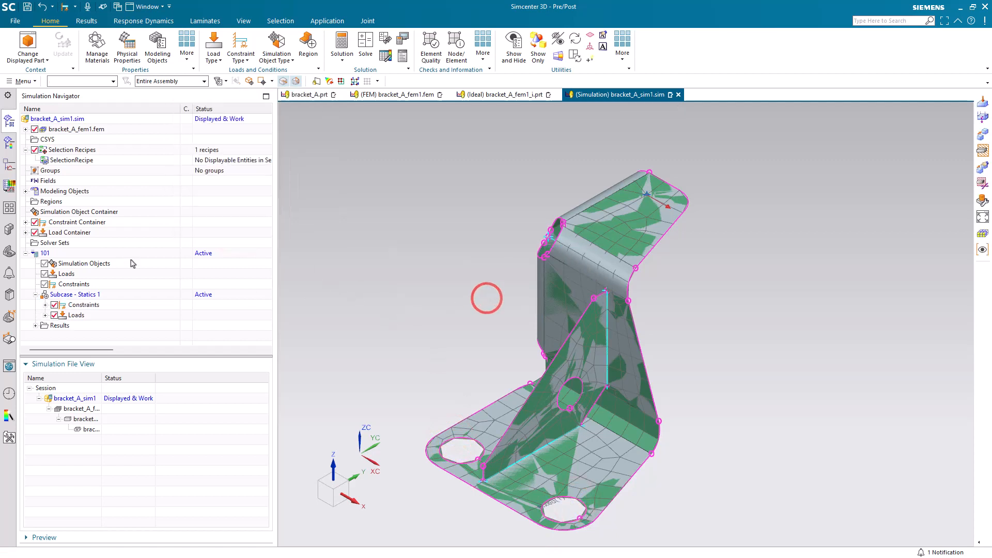
Solve solution 101 and close the solution monitor, information listing and analysis job monitor
right_click(65, 257)
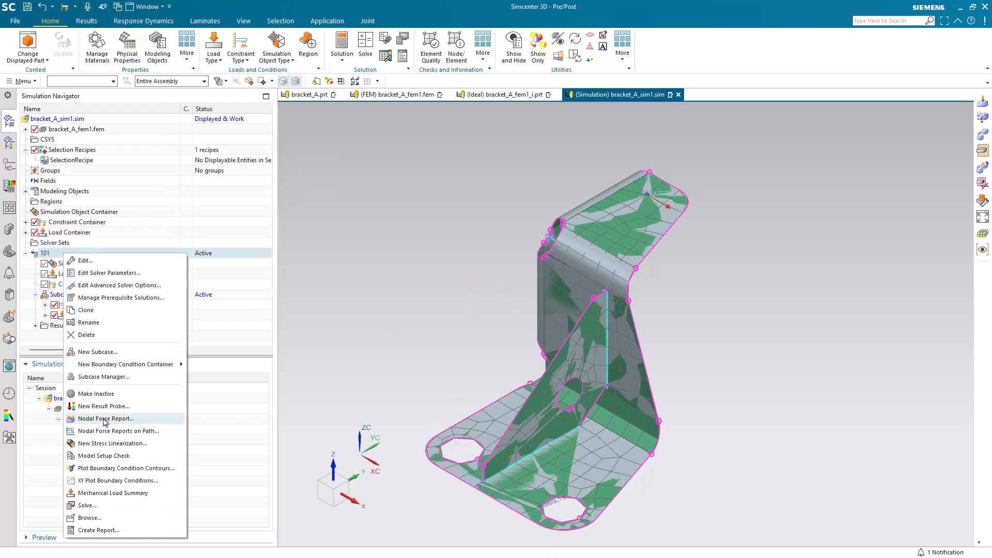
click(116, 505)
middle_click(115, 505)
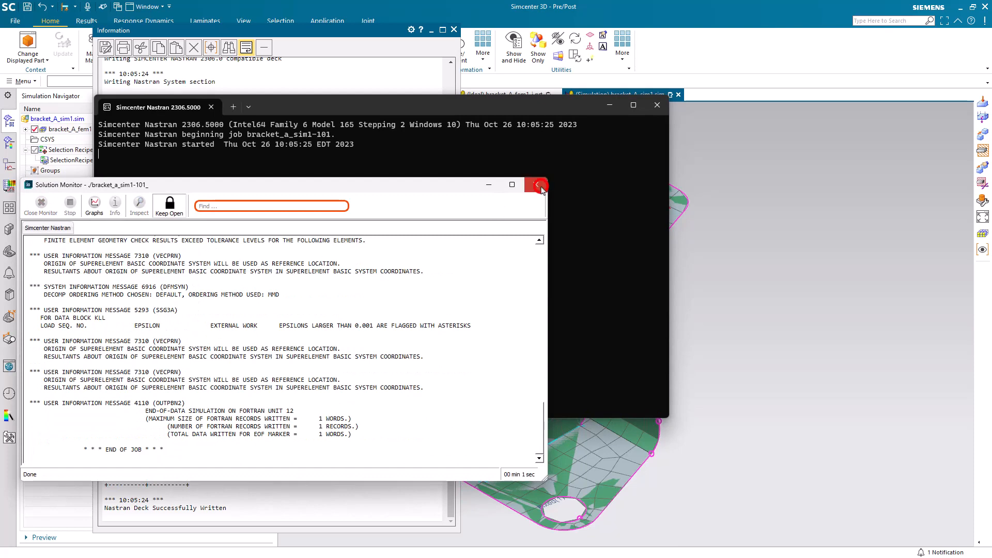
click(454, 29)
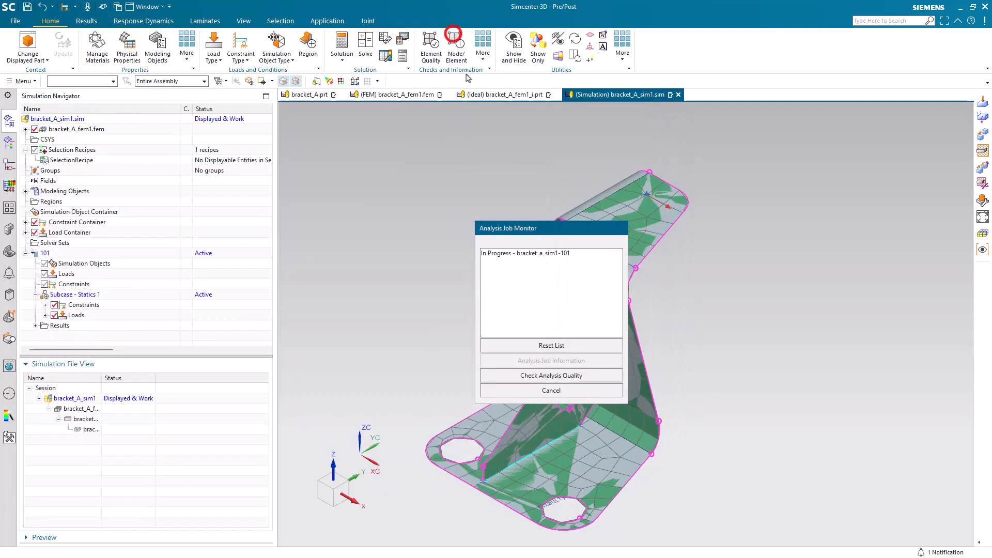
click(533, 390)
Open the structural results of solution 101 and display the Displacement - Nodal contour plot
click(34, 326)
double_click(67, 336)
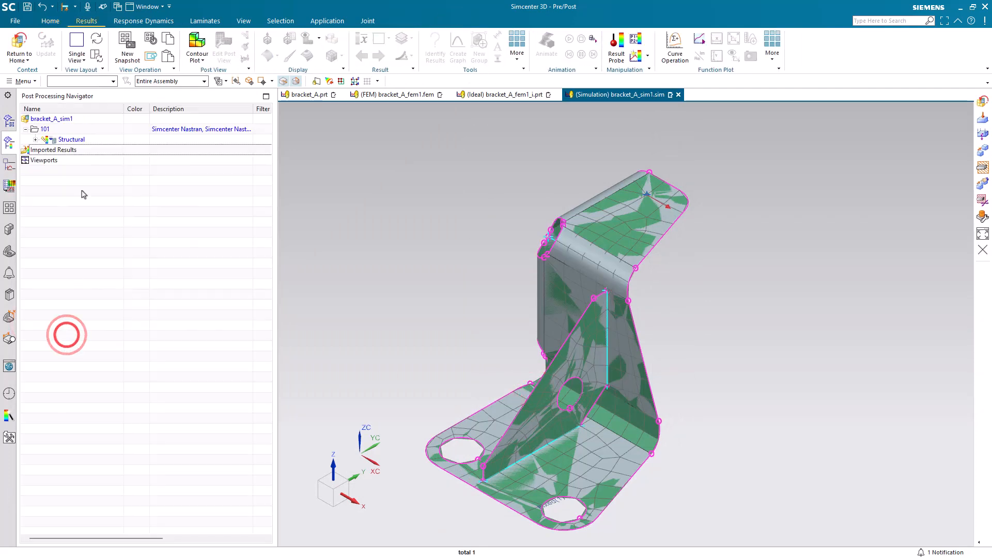
click(38, 139)
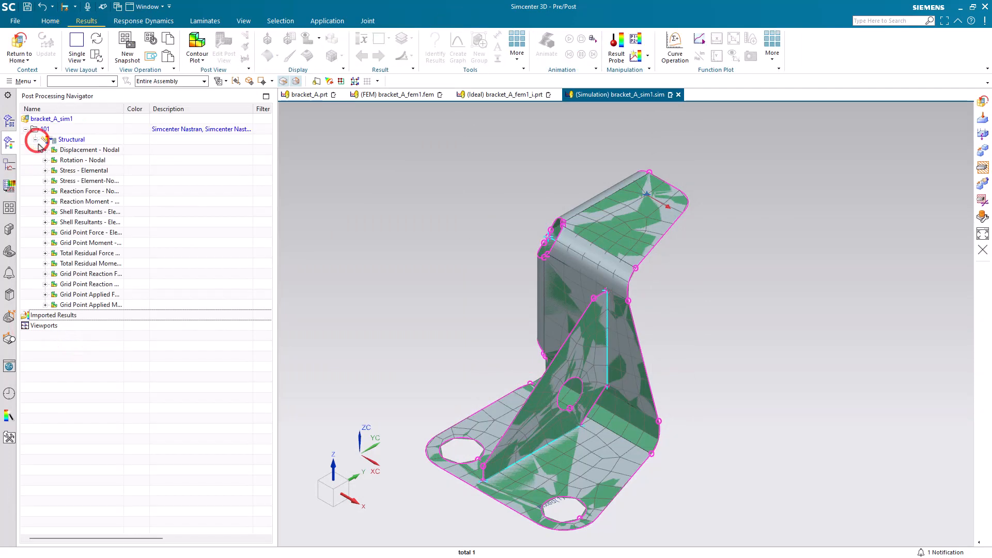
double_click(76, 150)
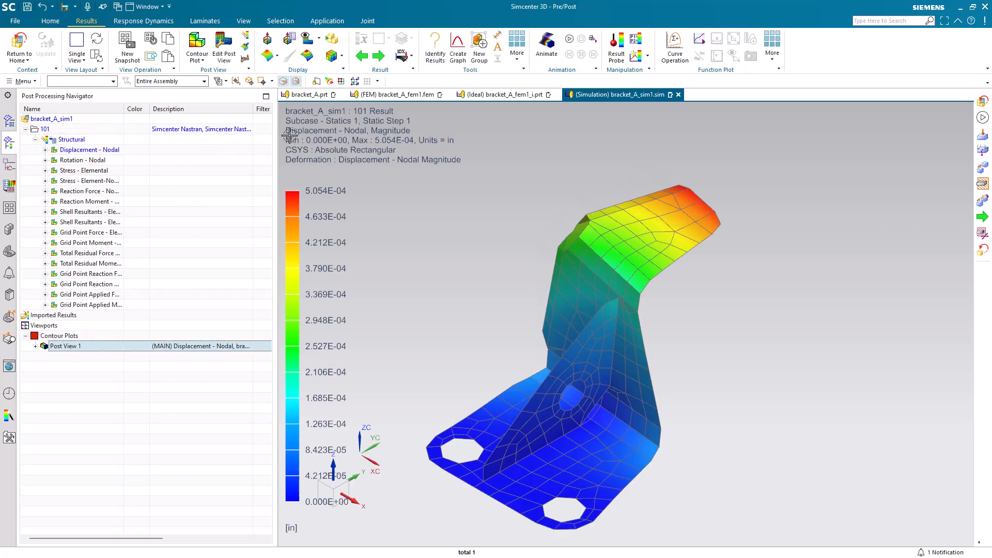
Animate the displacement result with the Linear style over 8 frames, and stop and close the animation
click(547, 44)
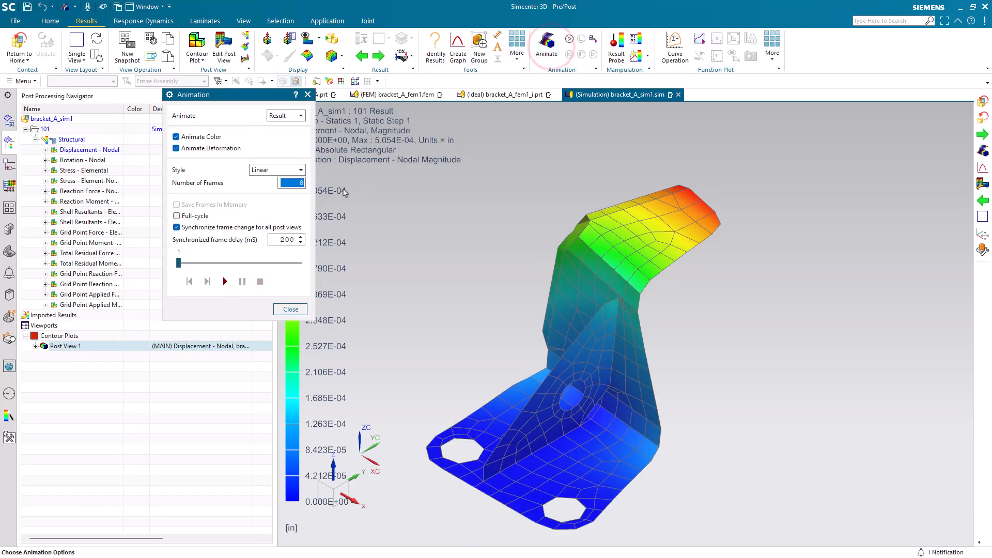
click(226, 281)
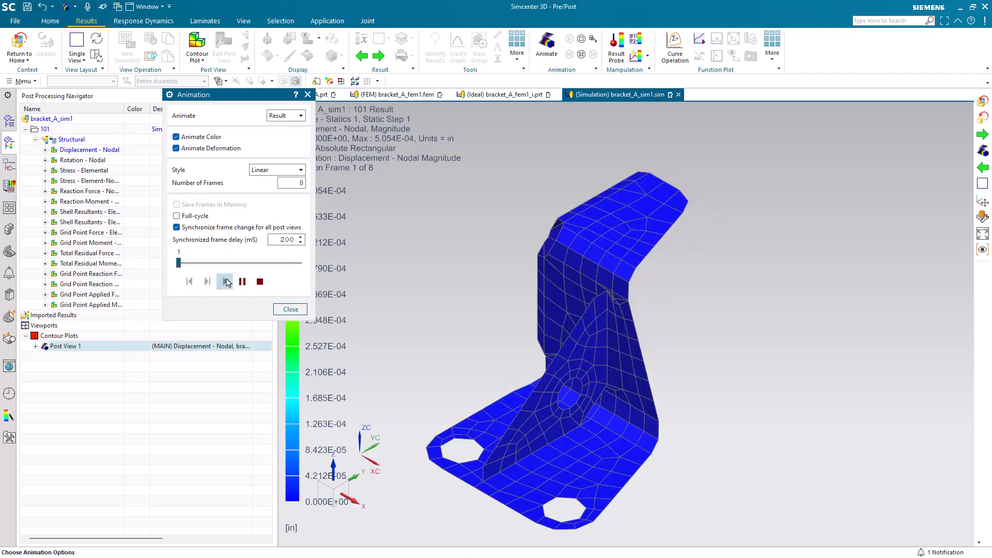
click(256, 281)
click(282, 308)
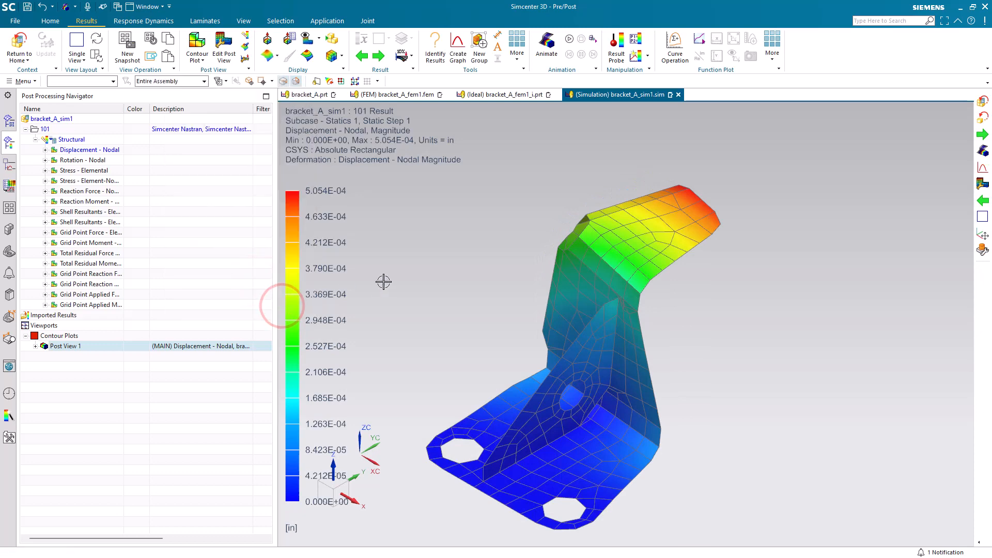
Leave the results, open bracket_A.prt and move the upper flange's hole face 0.65 in along -XC about its center
click(28, 61)
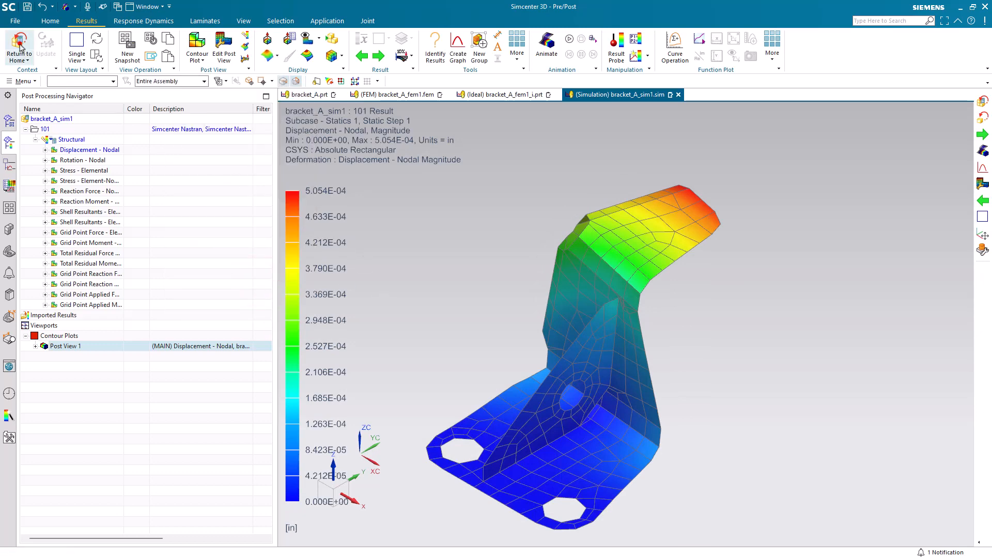
double_click(88, 429)
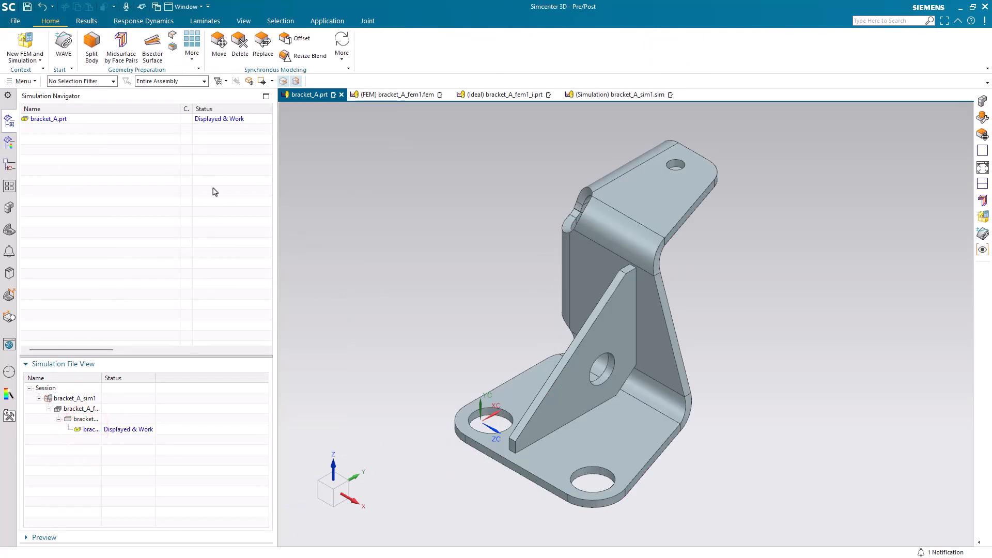
click(676, 163)
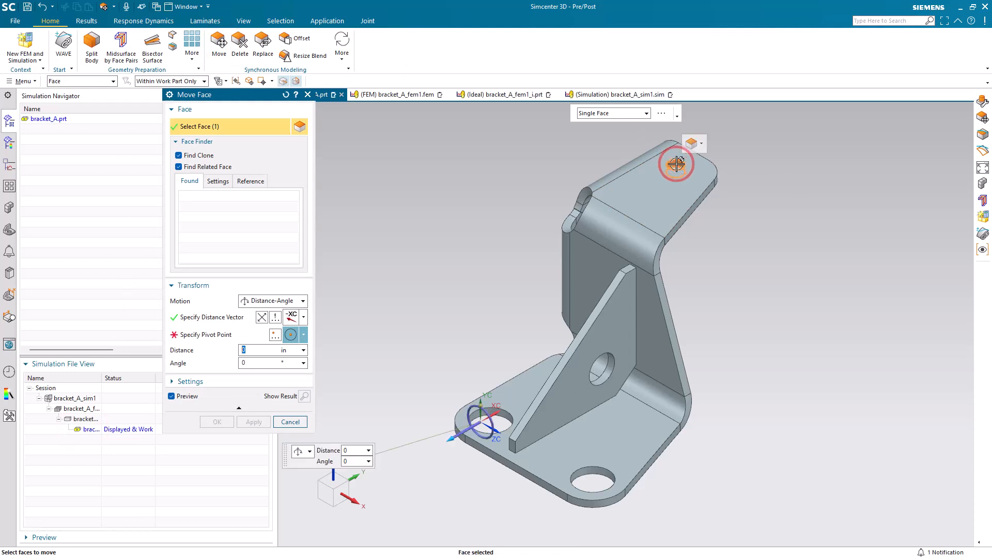
click(236, 334)
click(676, 157)
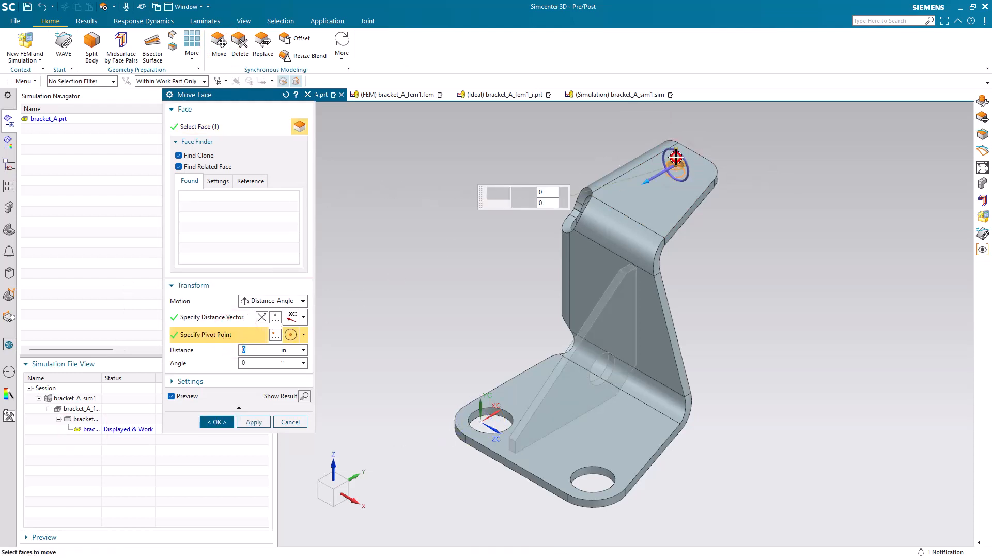
drag(645, 181, 613, 202)
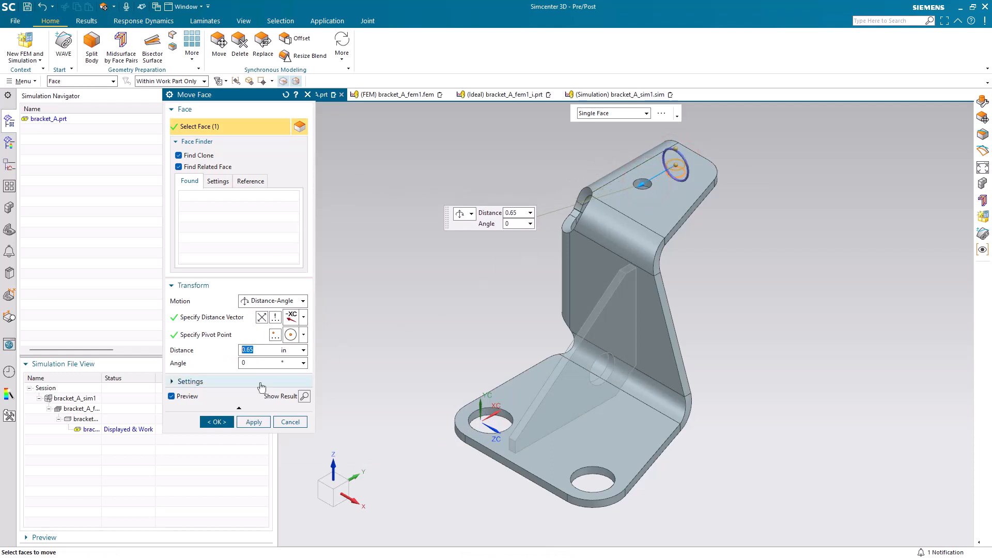
click(217, 421)
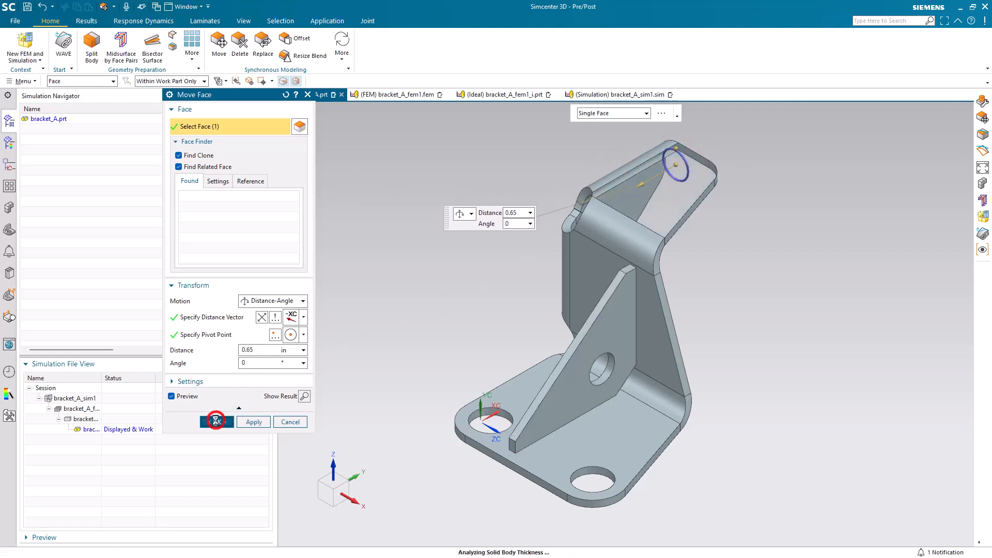
Open the idealized part and bracket_A_fem1.fem, dismiss the update log and update the mesh for the moved hole
double_click(91, 419)
middle_drag(535, 310, 534, 334)
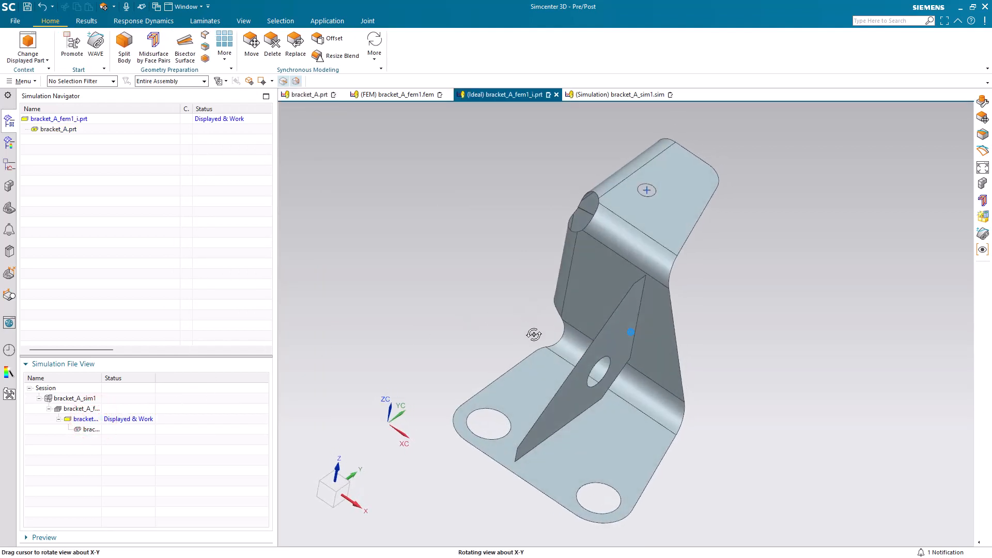
double_click(97, 409)
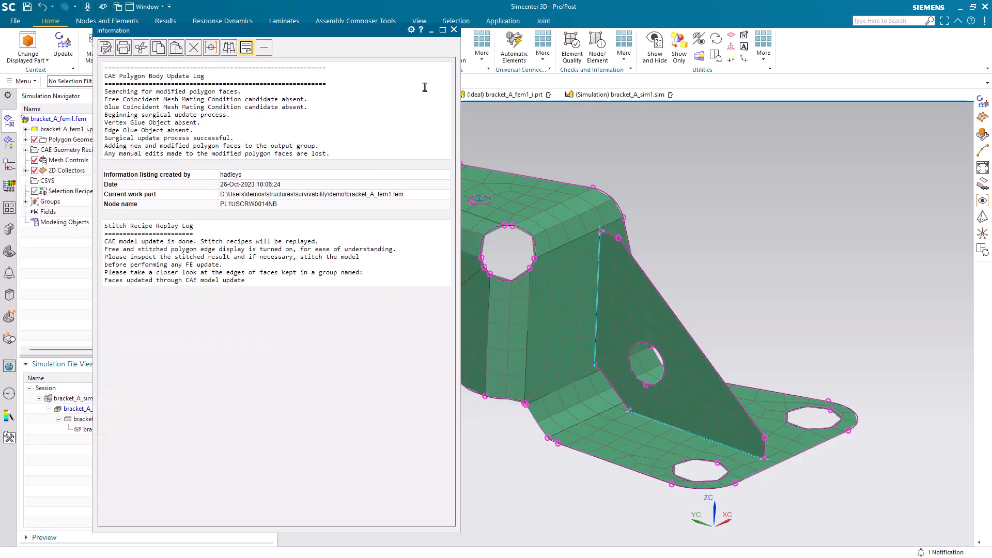
click(453, 30)
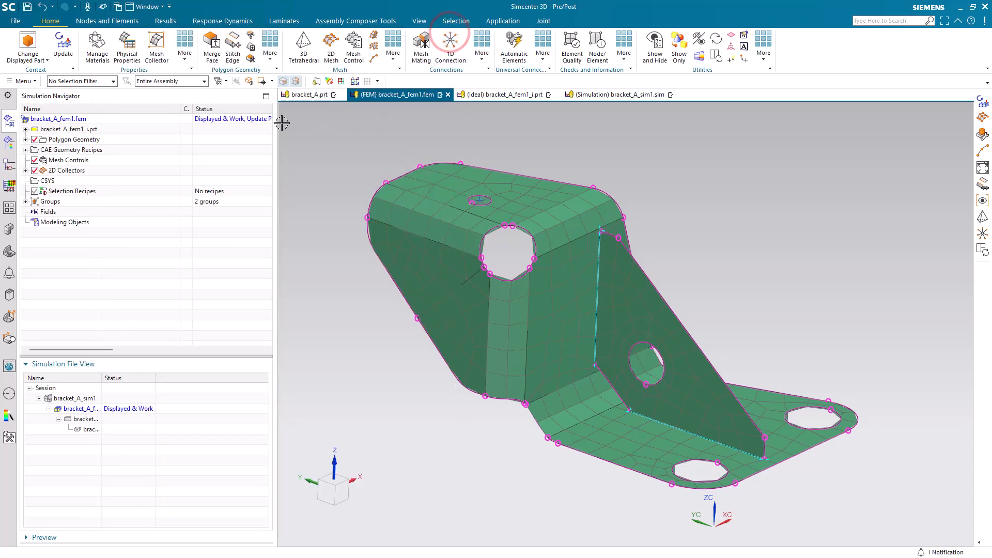
click(63, 51)
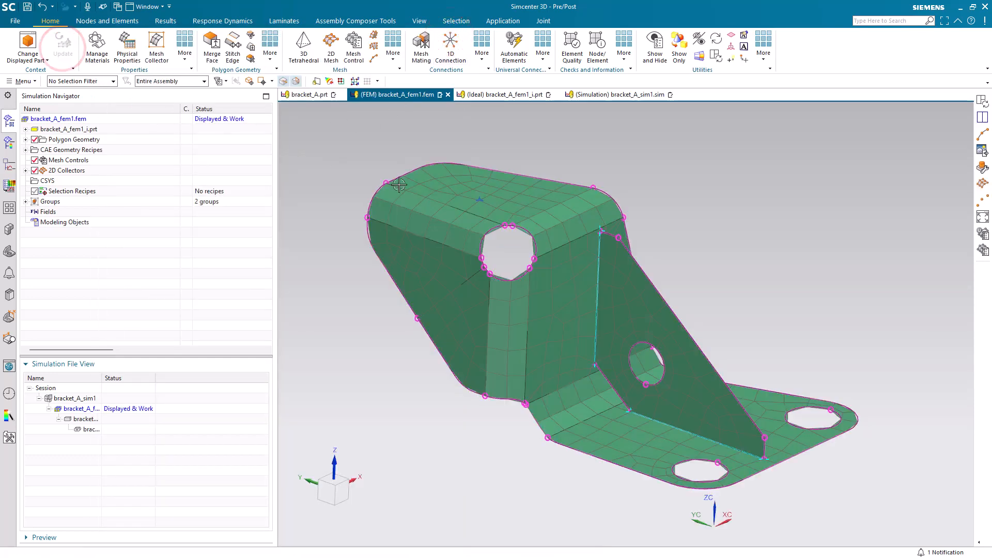
scroll(476, 206, up, 3)
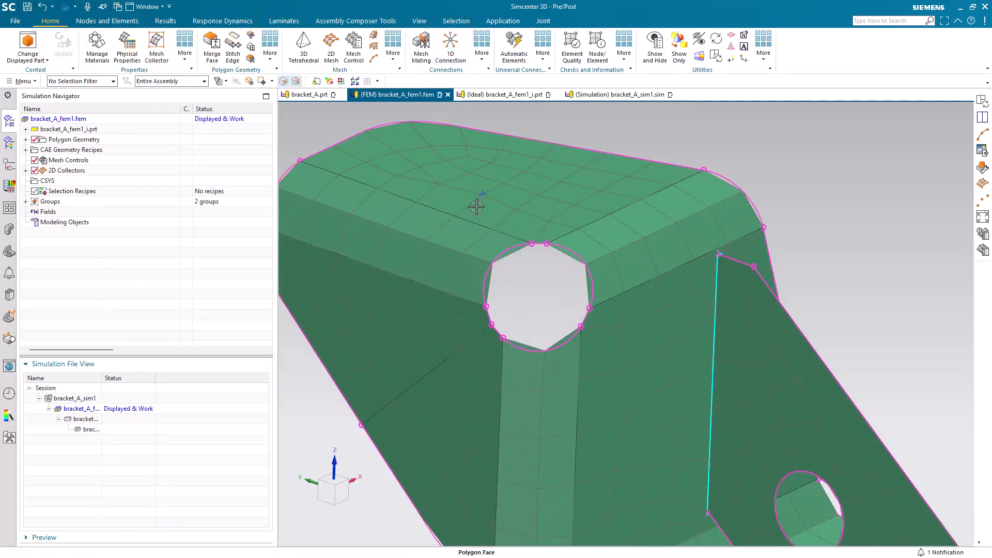
scroll(477, 207, down, 3)
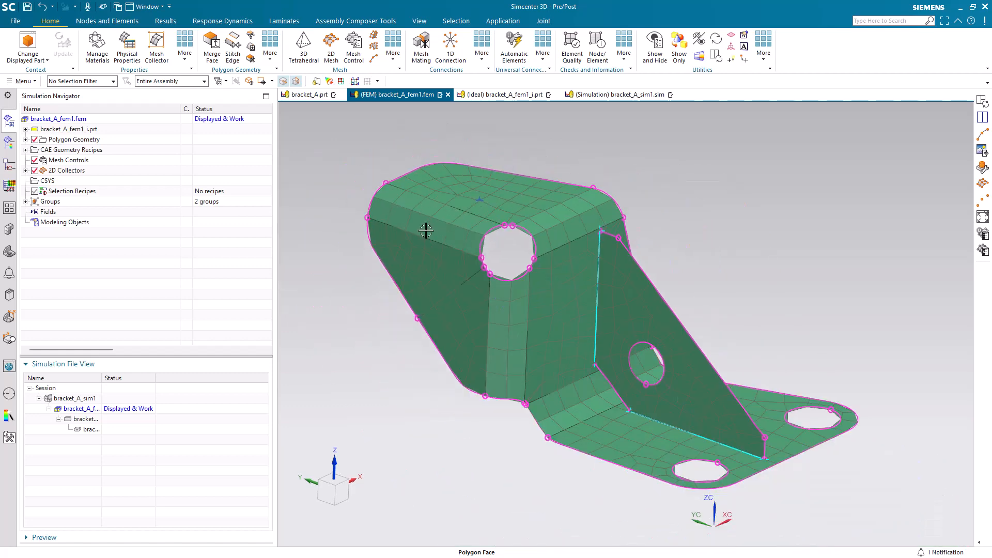
In bracket_A_sim1, clone solution 101 and rename the copy 101a
double_click(62, 398)
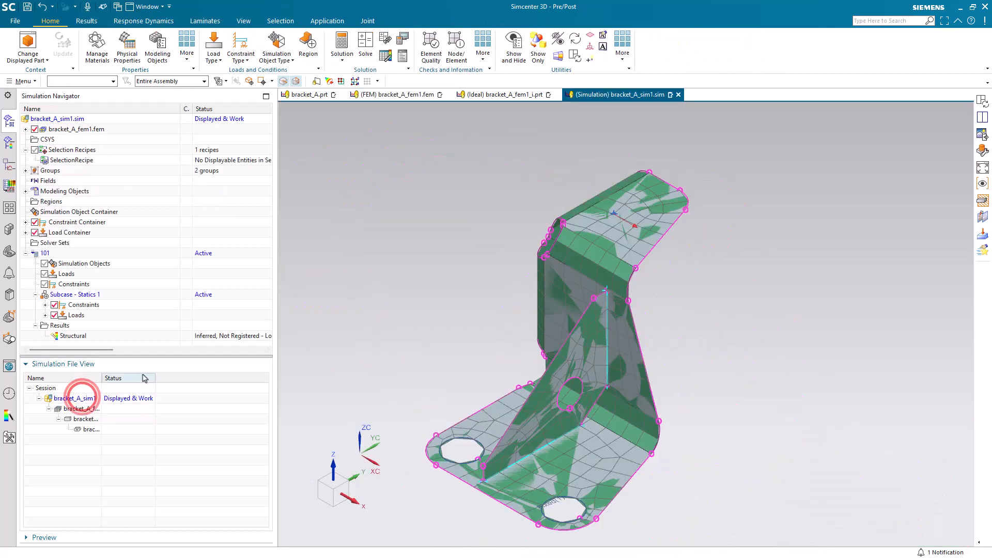
middle_drag(432, 250, 514, 260)
scroll(522, 237, up, 3)
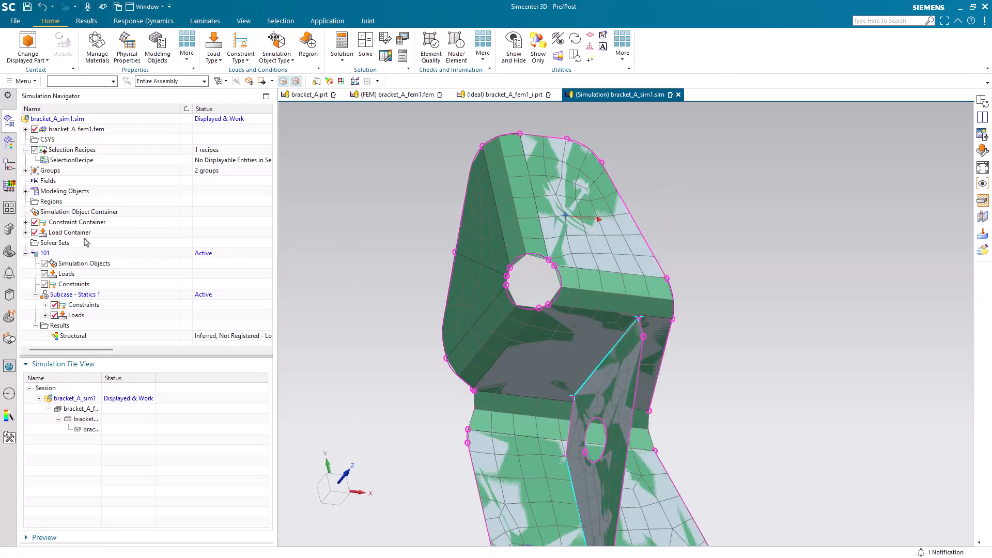
right_click(55, 255)
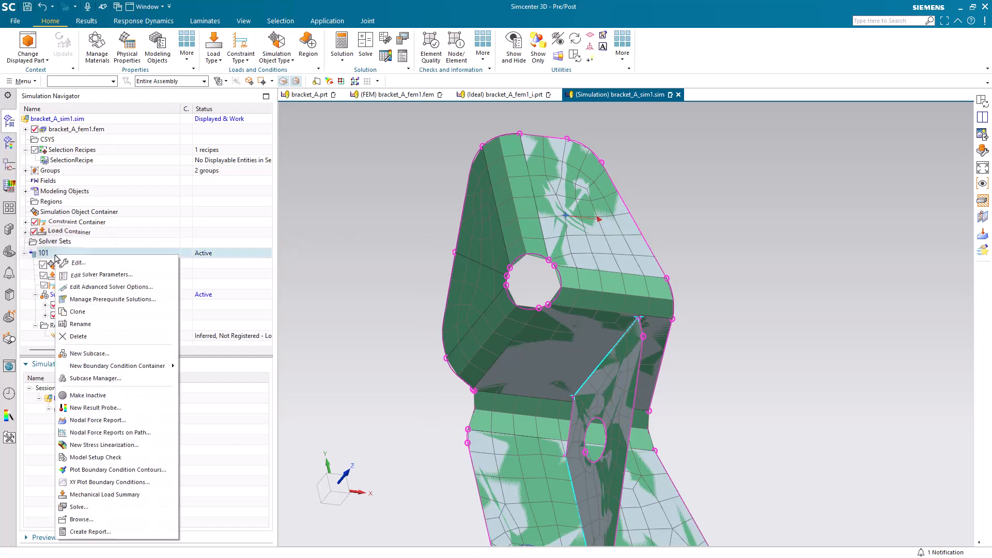
click(79, 316)
right_click(60, 274)
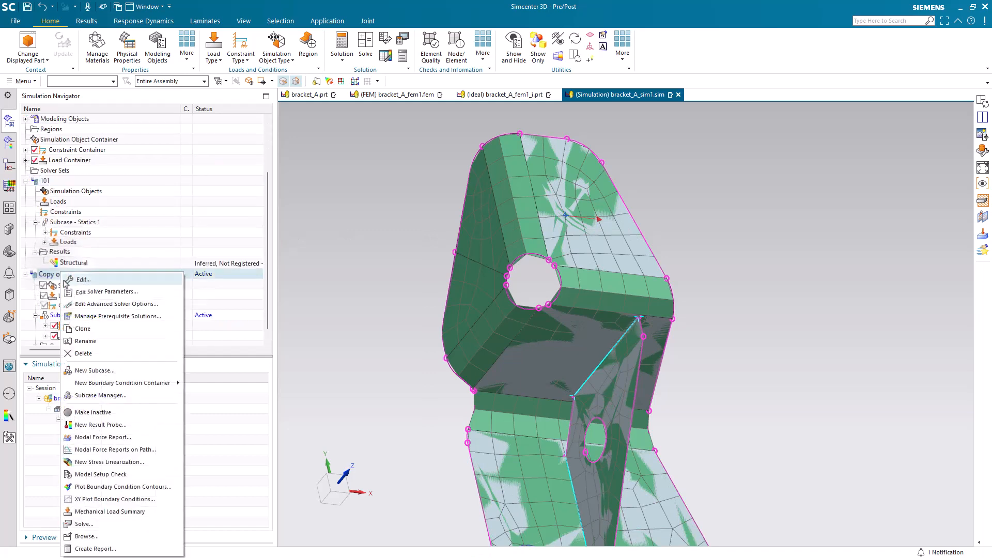
click(85, 340)
text(101a)
key(Return)
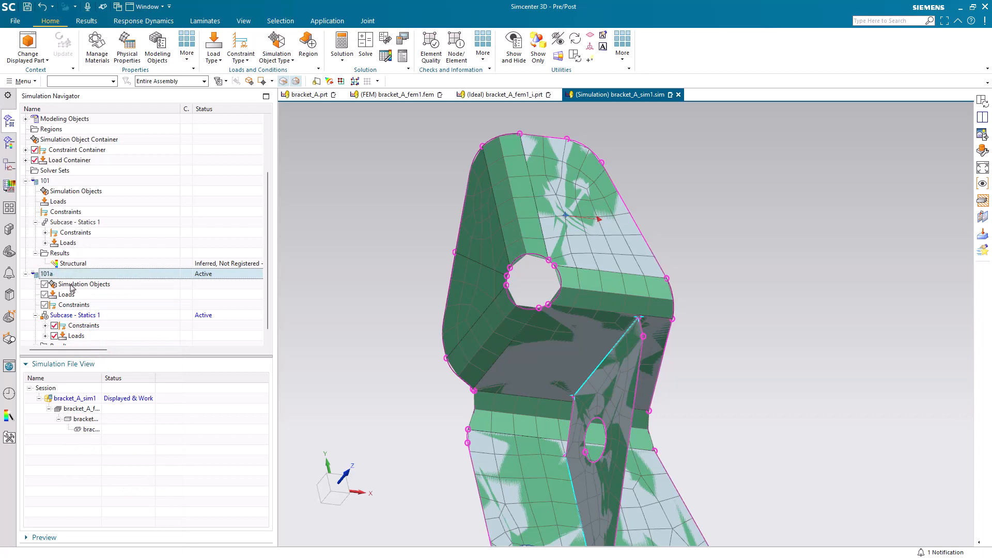
Solve solution 101a and close the solution monitor, job monitor and information listing
right_click(66, 273)
click(87, 525)
click(268, 241)
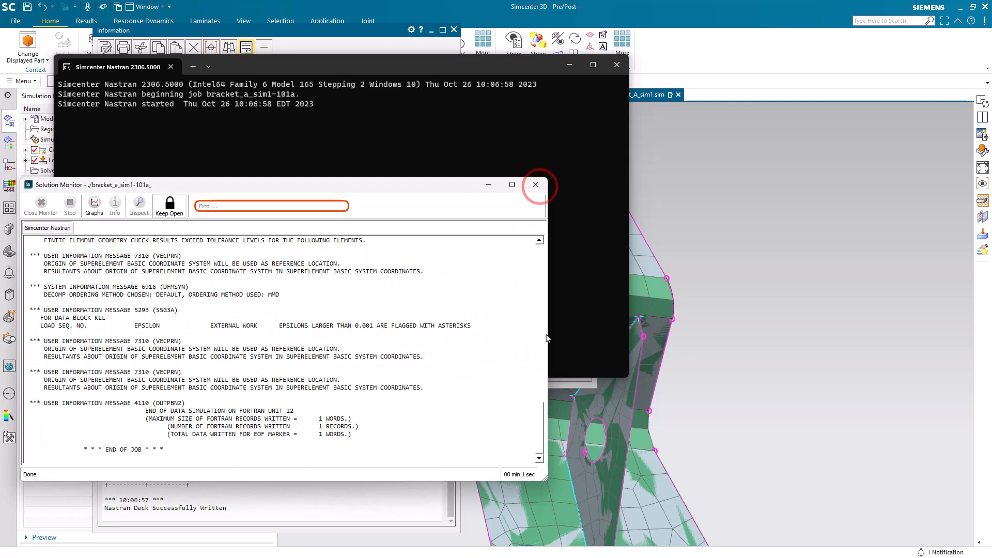
click(560, 373)
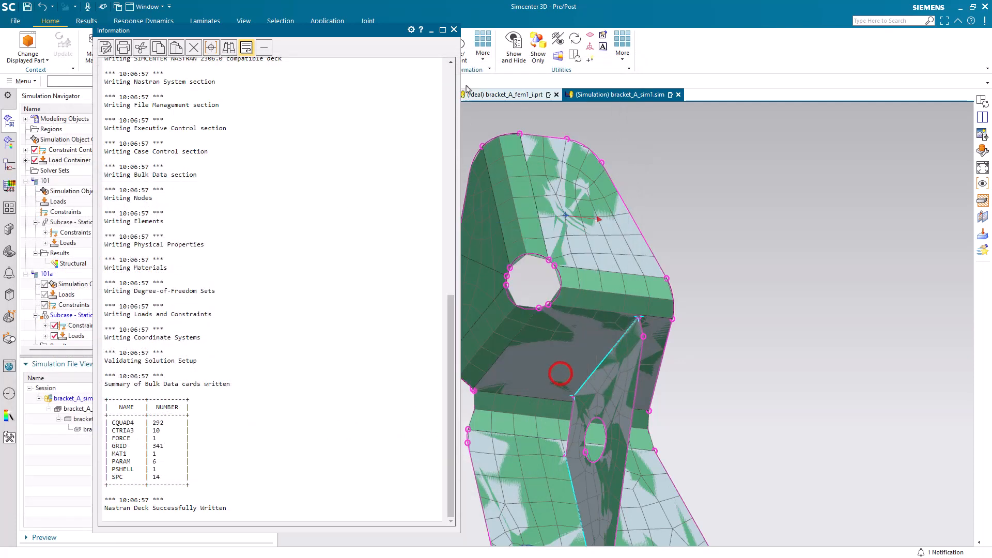
click(453, 30)
Open the results of solution 101a and display solution 101's Displacement - Nodal contour plot
scroll(92, 289, down, 1)
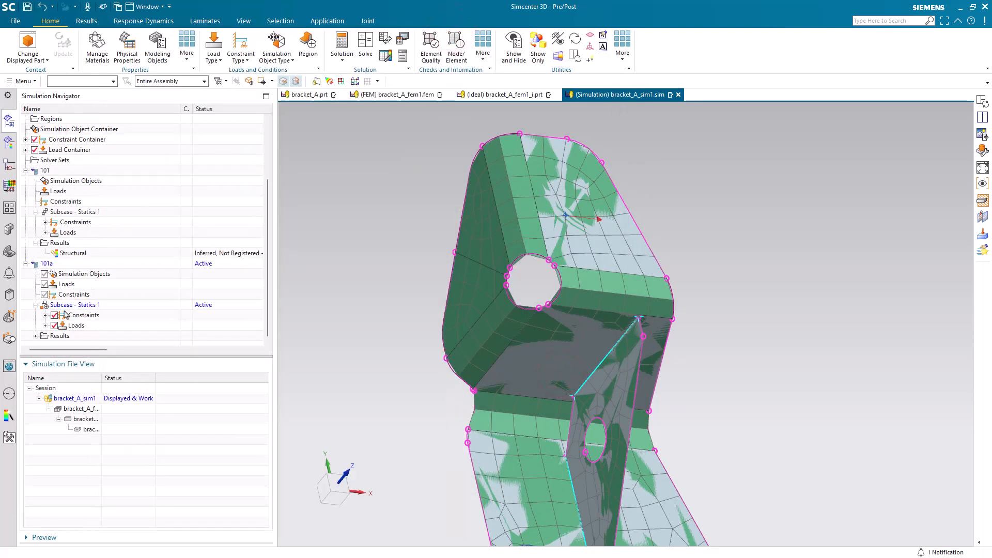
click(36, 336)
double_click(52, 335)
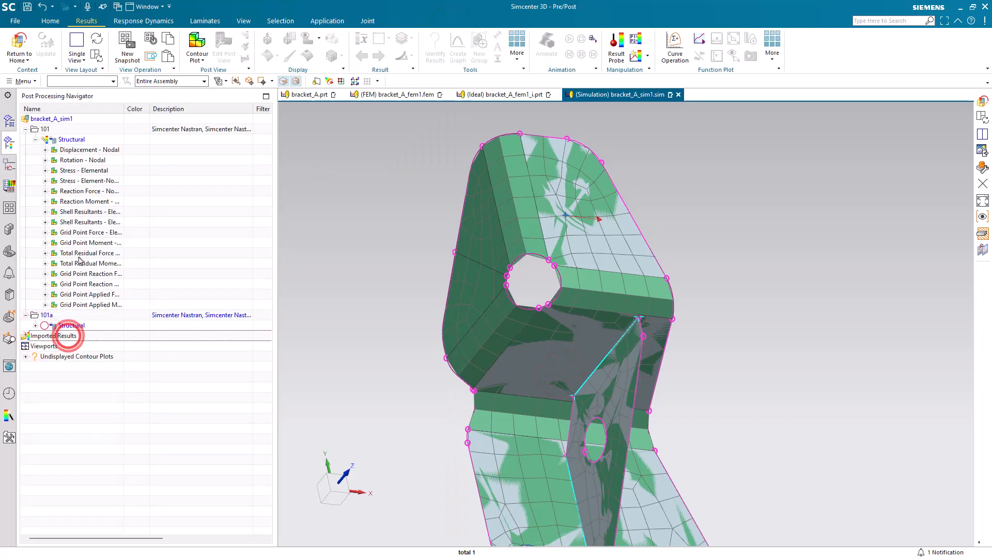
double_click(78, 150)
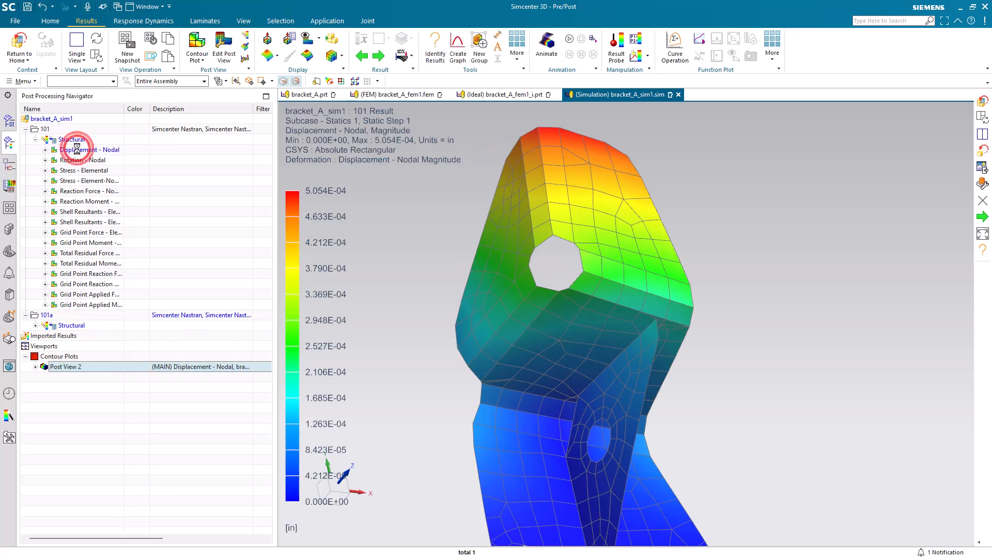
Display solution 101a's Displacement - Nodal contour in a lower viewport beneath the 101 plot and synchronize the two views
click(36, 326)
click(71, 336)
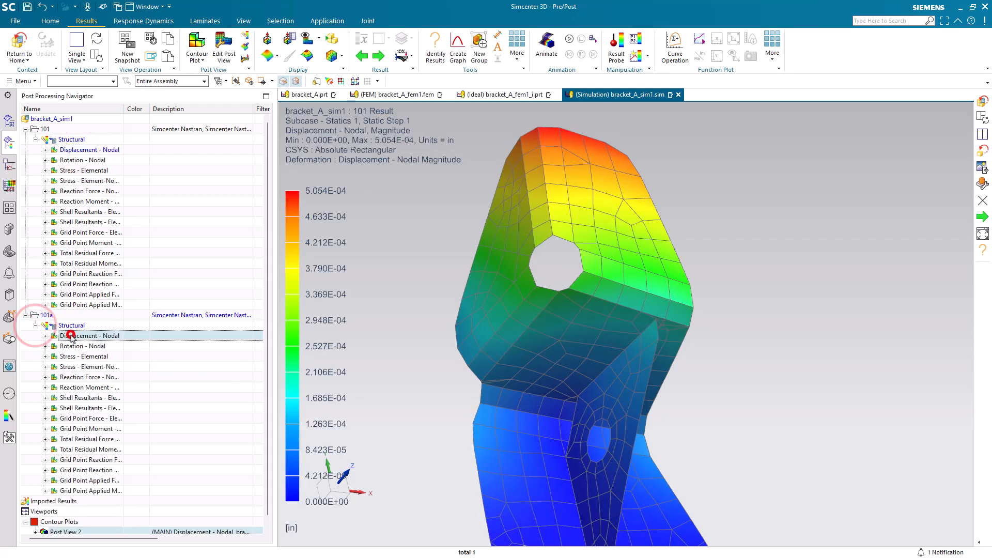
drag(82, 338, 630, 326)
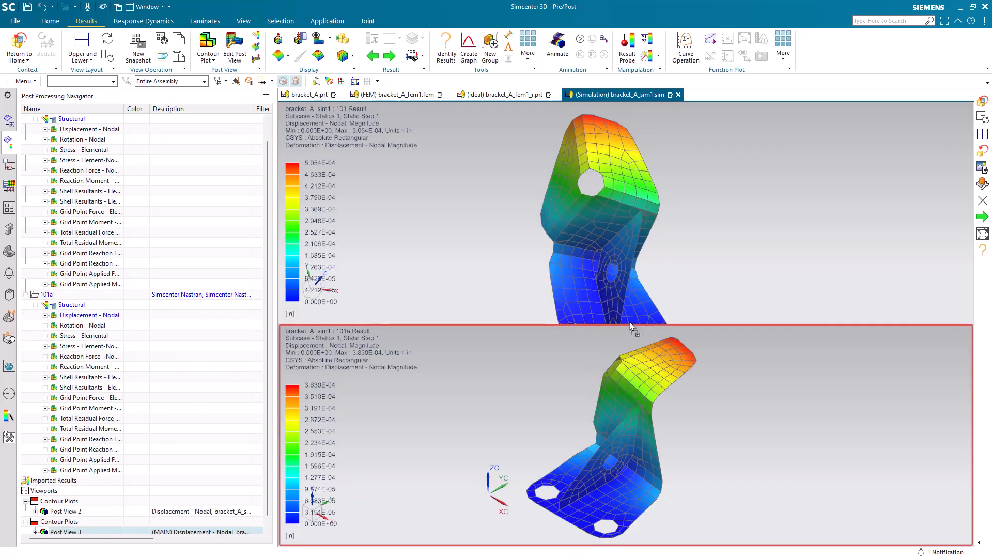
click(108, 56)
click(107, 39)
drag(505, 235, 420, 227)
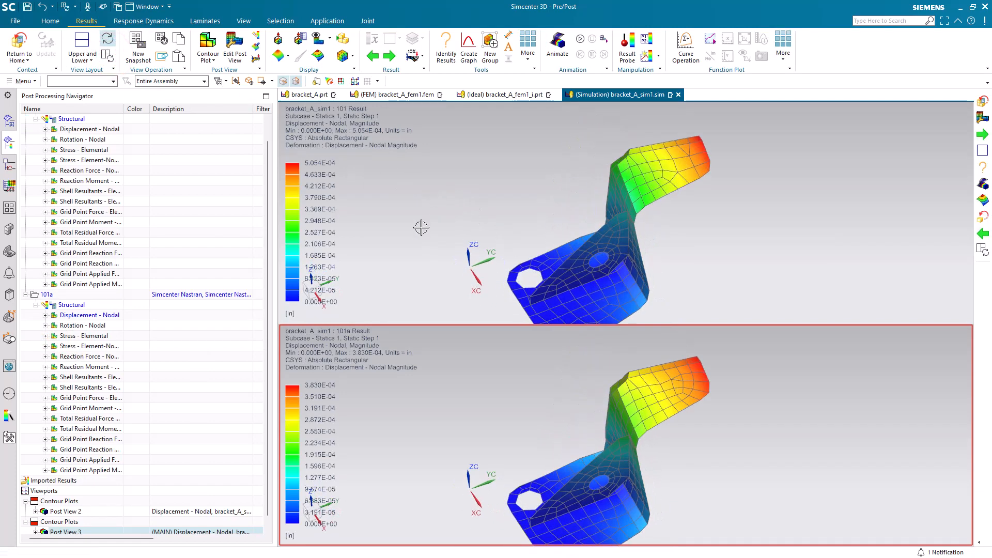
Select both post views and animate the 101 and 101a displacement plots together
scroll(136, 368, down, 1)
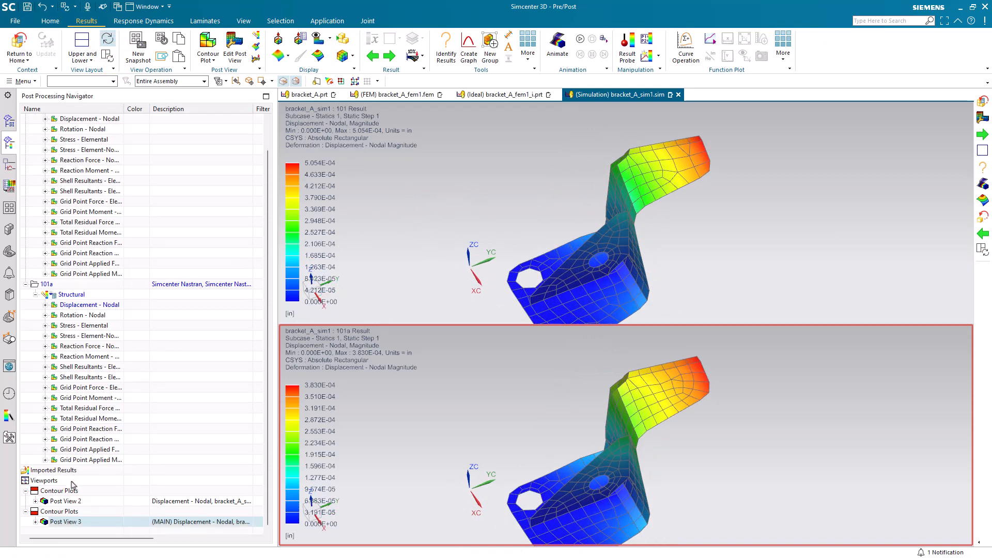
ctrl+click(69, 501)
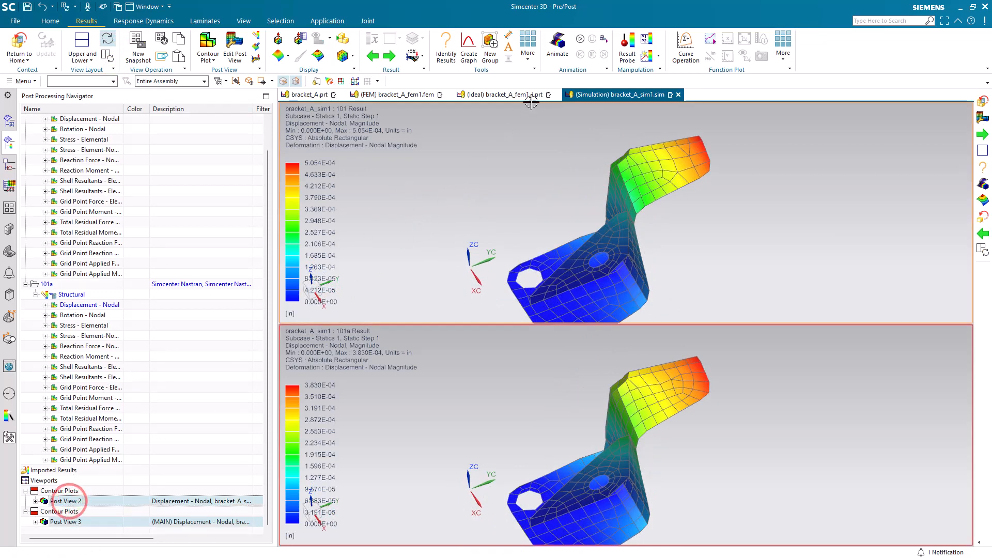
click(578, 40)
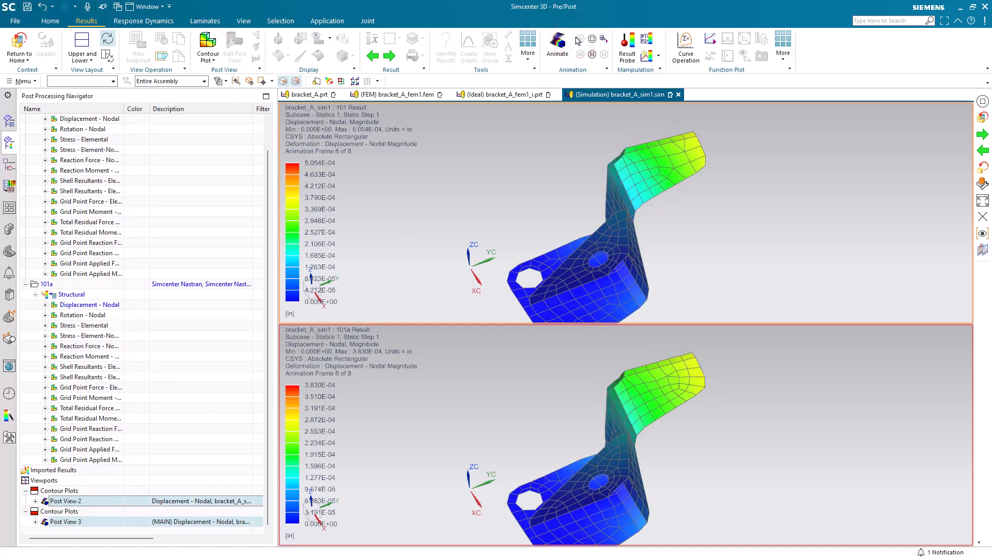